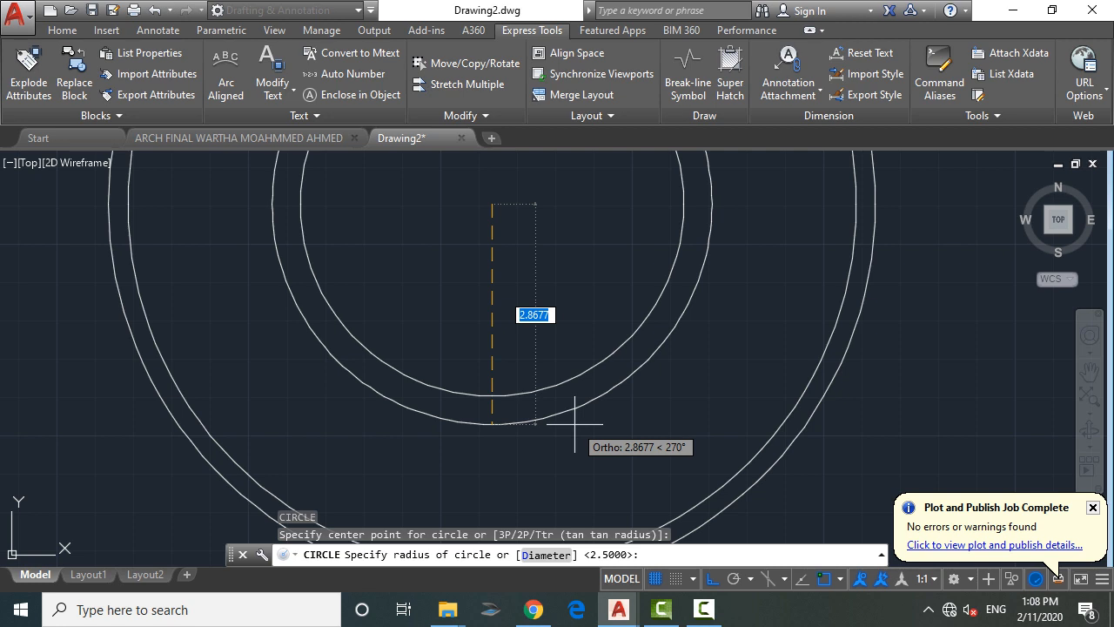
Step: Draw circles of radius 2.55 and 2.60 concentric with the innermost circle
key(Return)
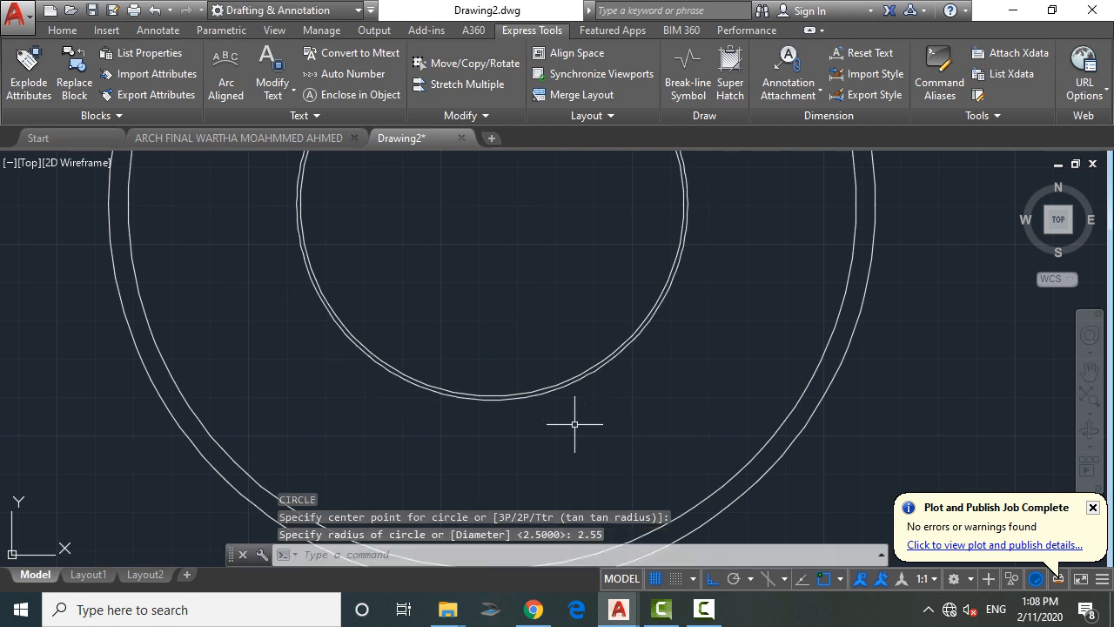
key(Return)
scroll(584, 383, down, 2)
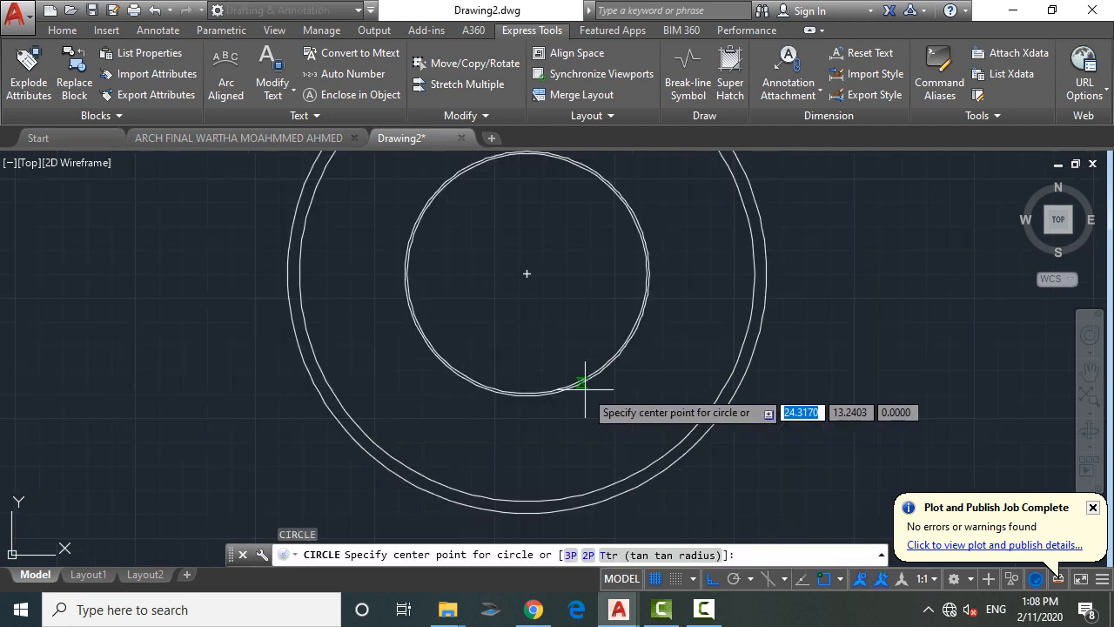
click(527, 274)
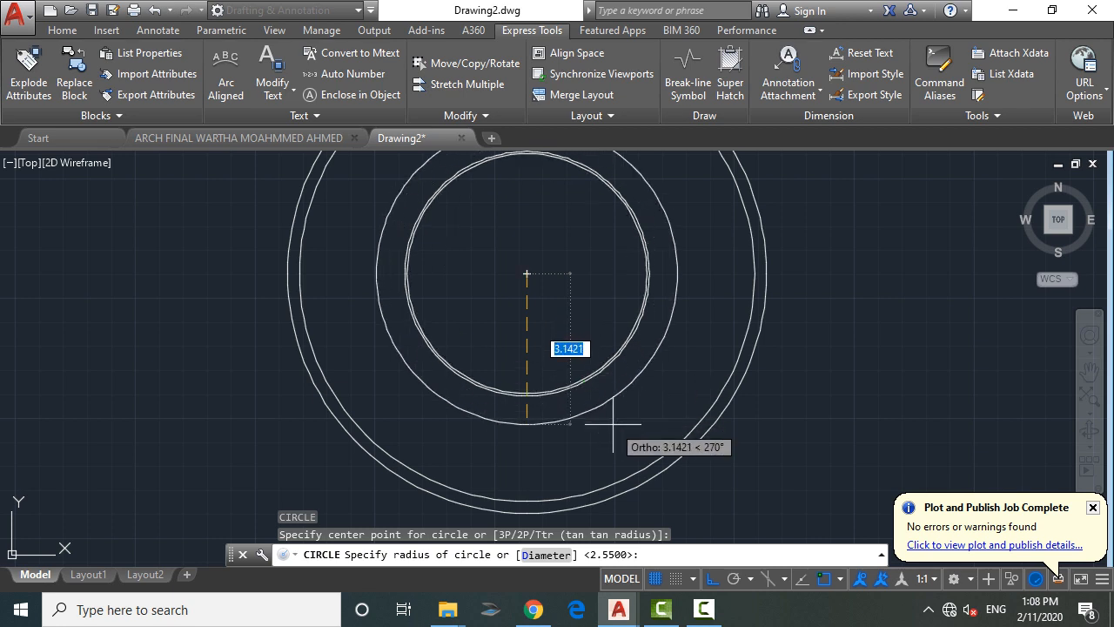
key(Return)
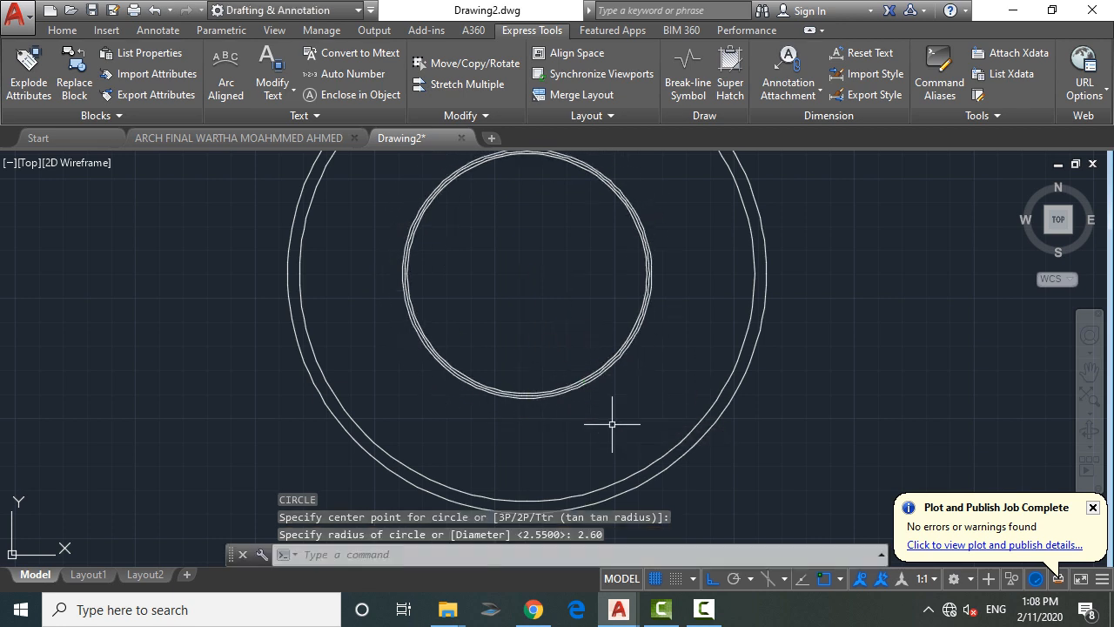
Step: Draw a horizontal diameter line across the innermost circle from quadrant to quadrant
scroll(611, 424, down, 2)
scroll(514, 310, up, 4)
text(L)
key(Return)
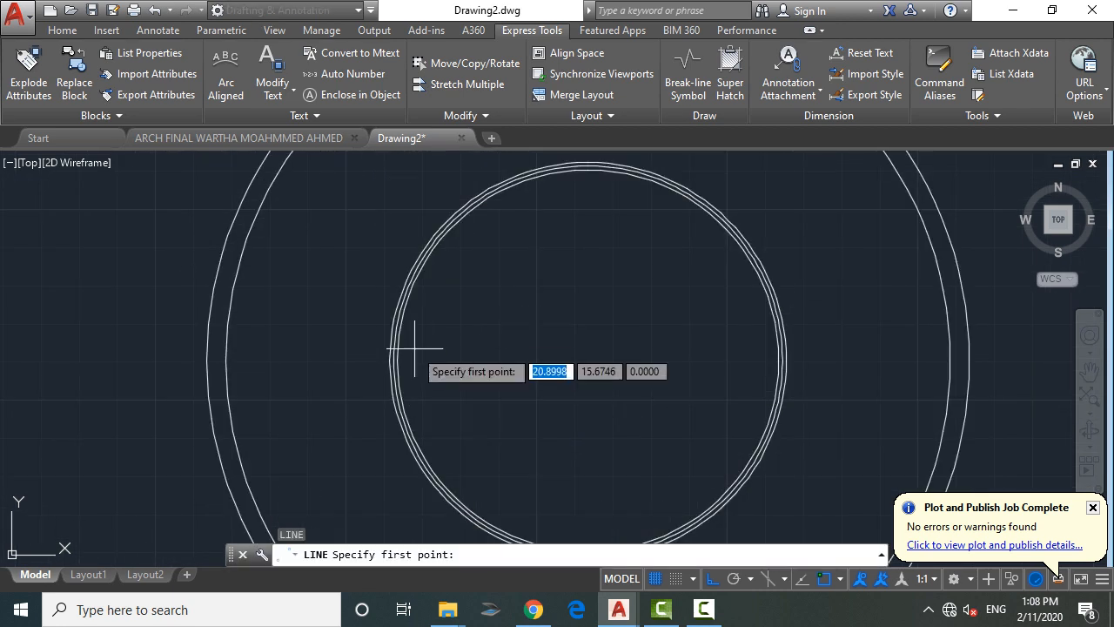
click(396, 359)
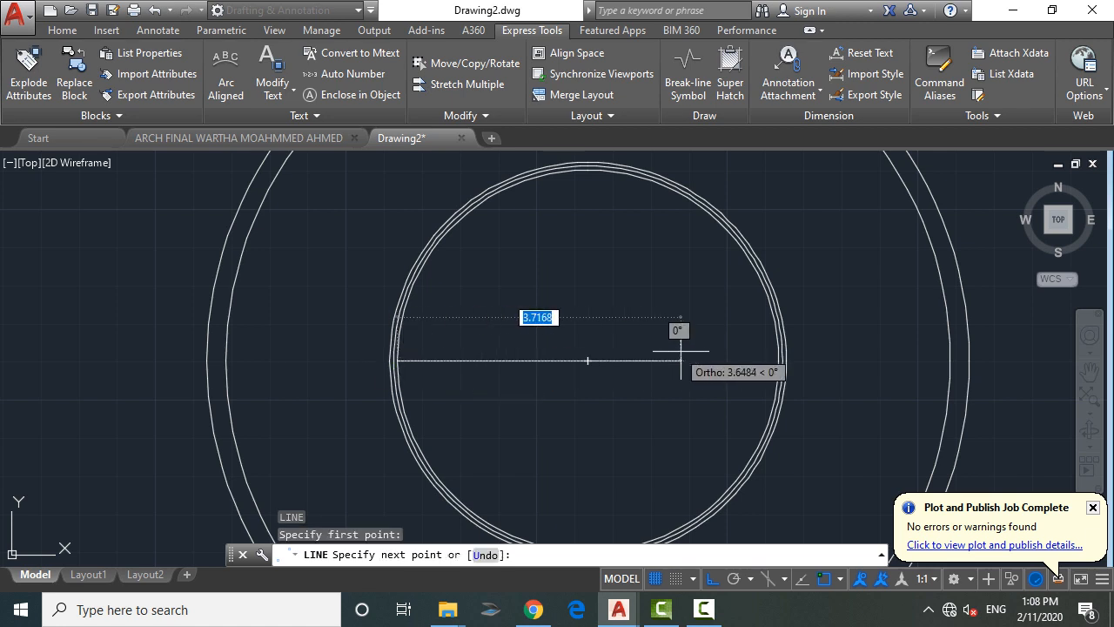
click(779, 359)
key(Return)
Step: Draw a vertical diameter line across the innermost circle from its upper to its lower quadrant
key(Return)
click(587, 168)
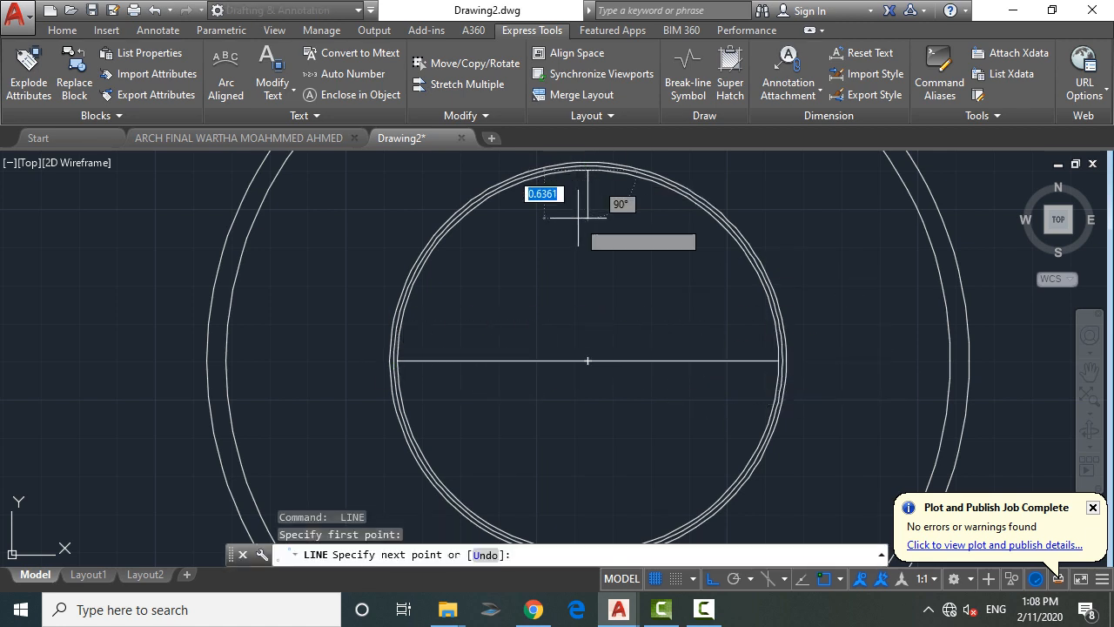
scroll(582, 418, up, 5)
click(583, 505)
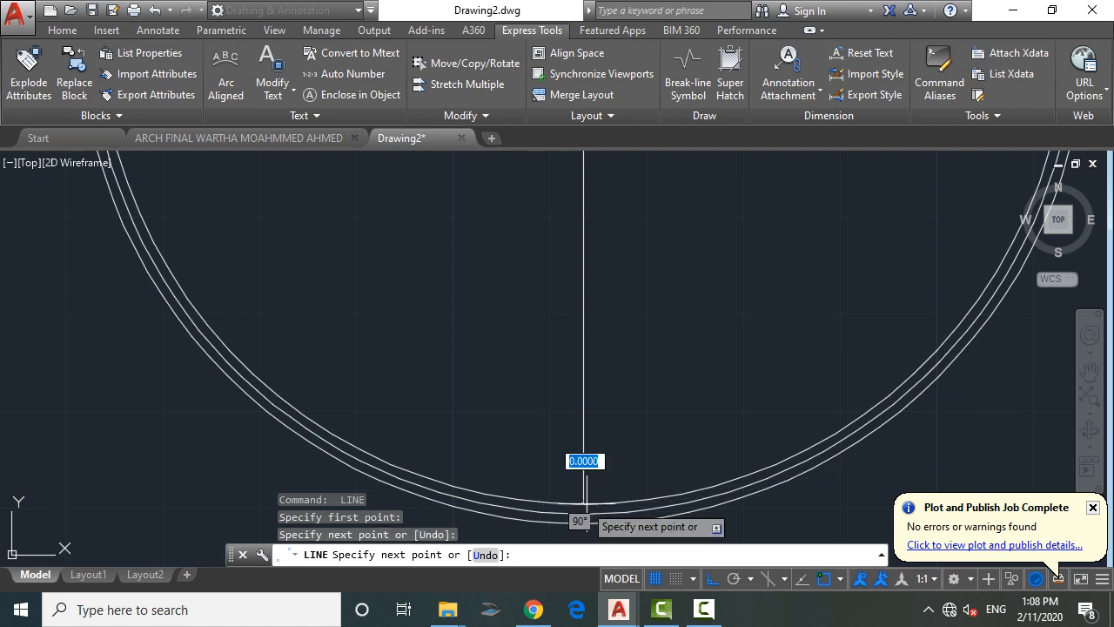
key(Return)
scroll(574, 435, down, 6)
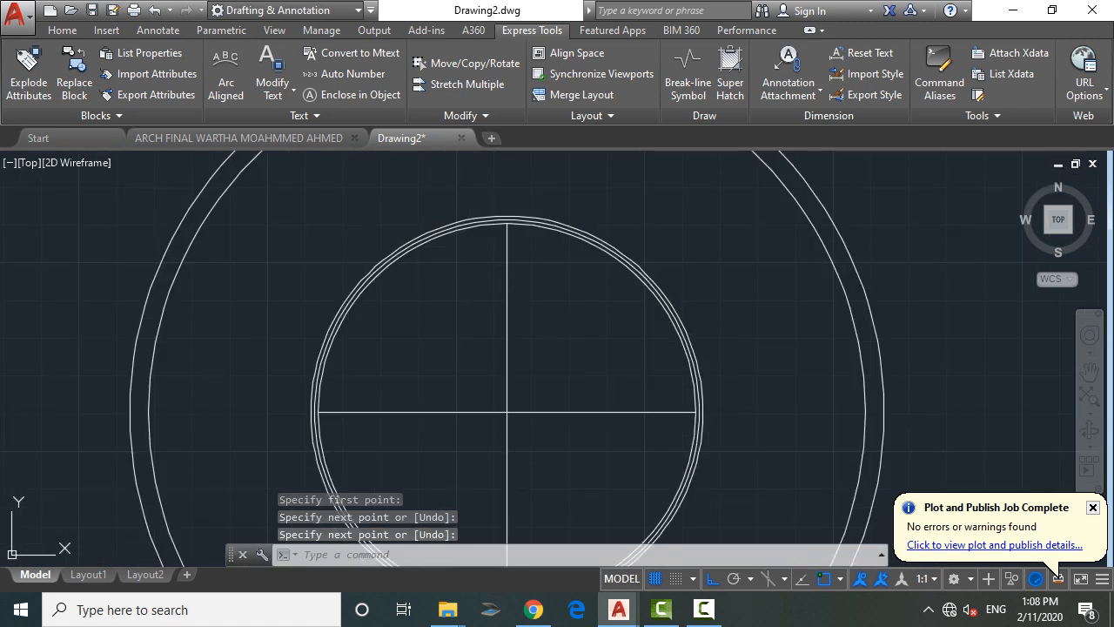
text(o)
key(Return)
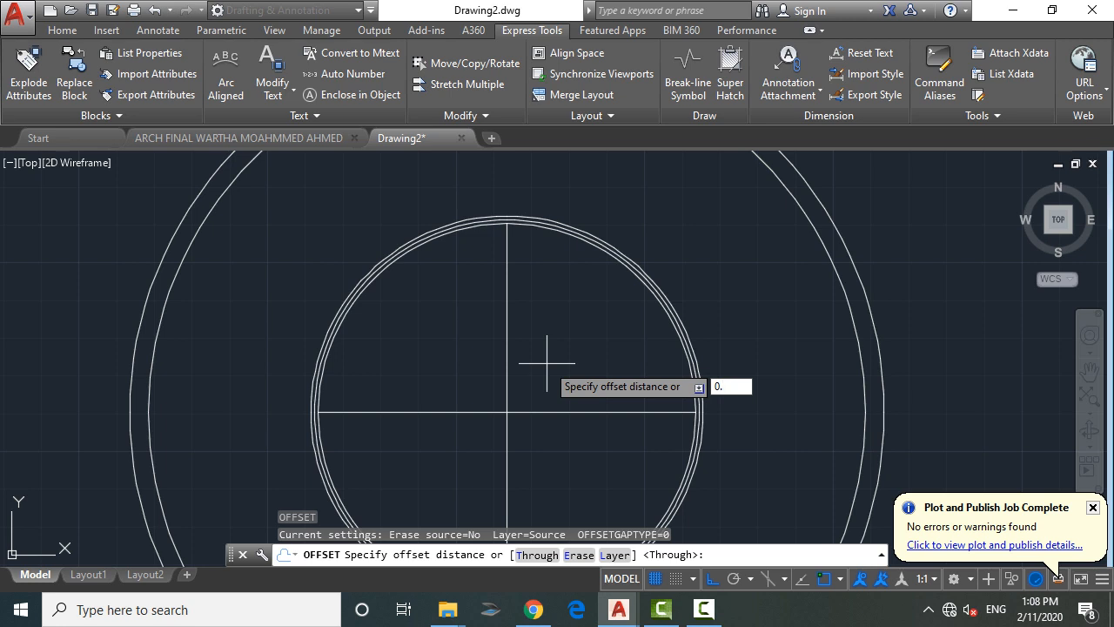
text(0.5)
key(Return)
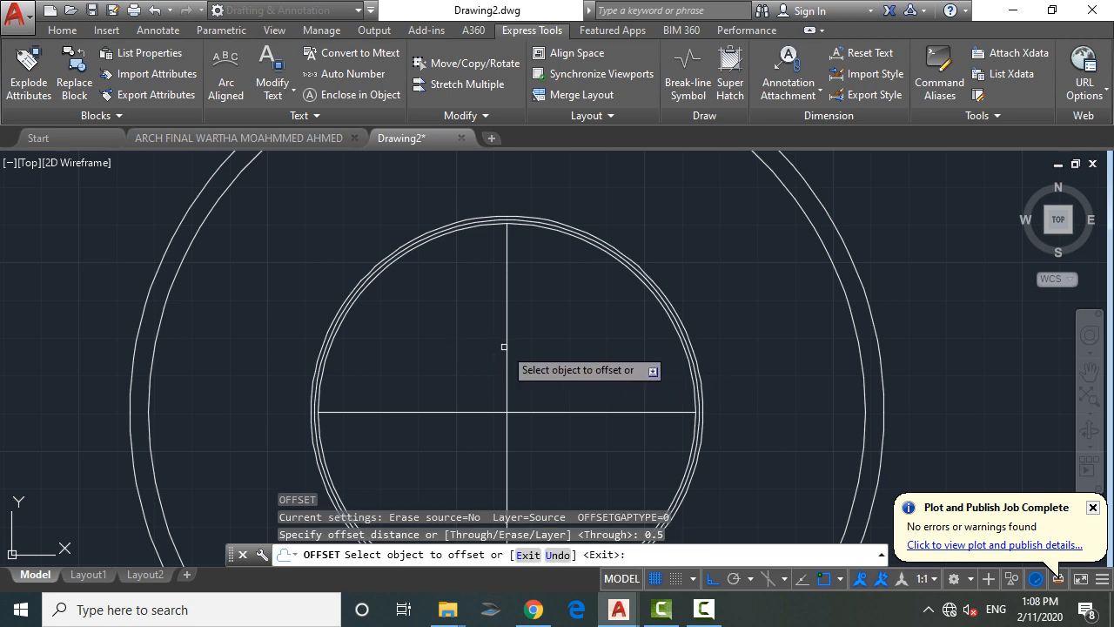
click(506, 335)
click(482, 353)
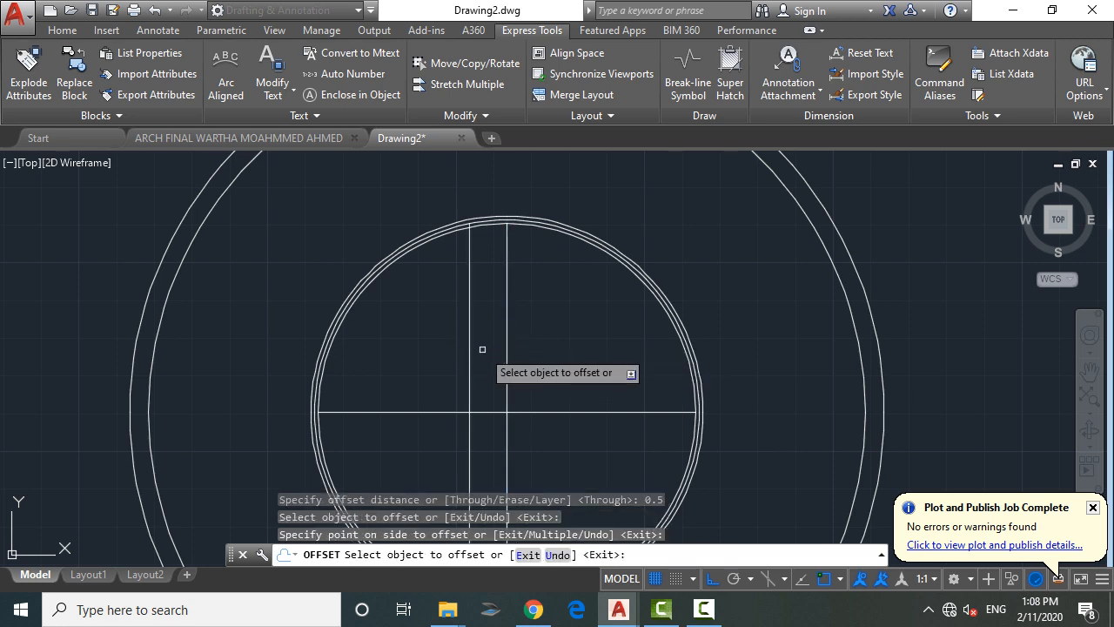
key(Escape)
text(e)
key(Return)
click(484, 348)
click(435, 356)
key(Return)
Step: Offset the vertical diameter line by 0.075 to both sides
text(o)
key(Return)
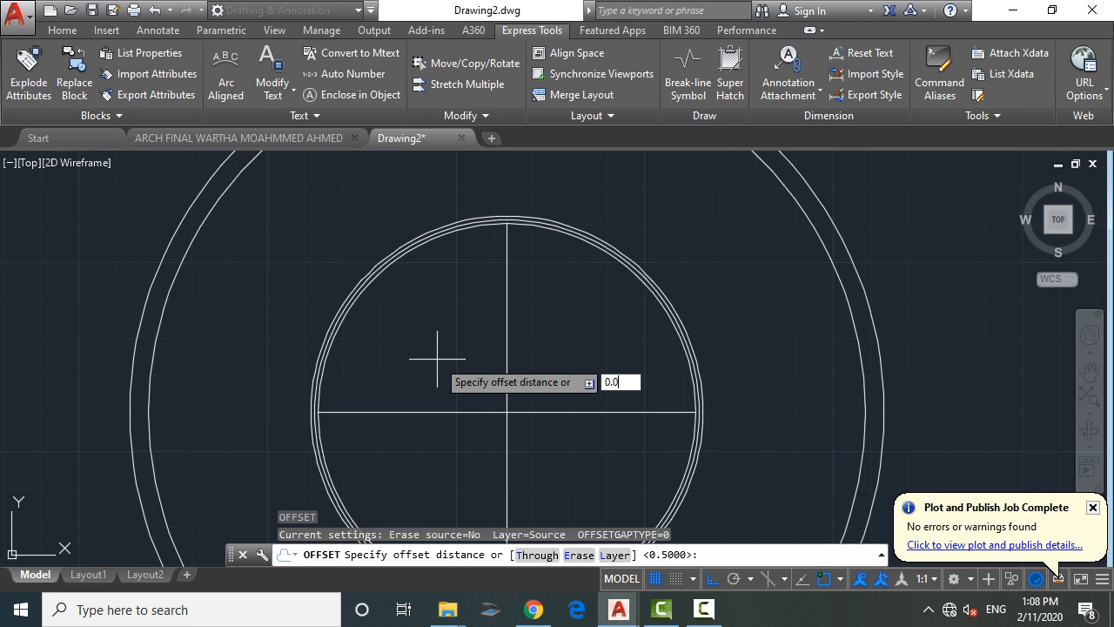
text(0.075)
key(Return)
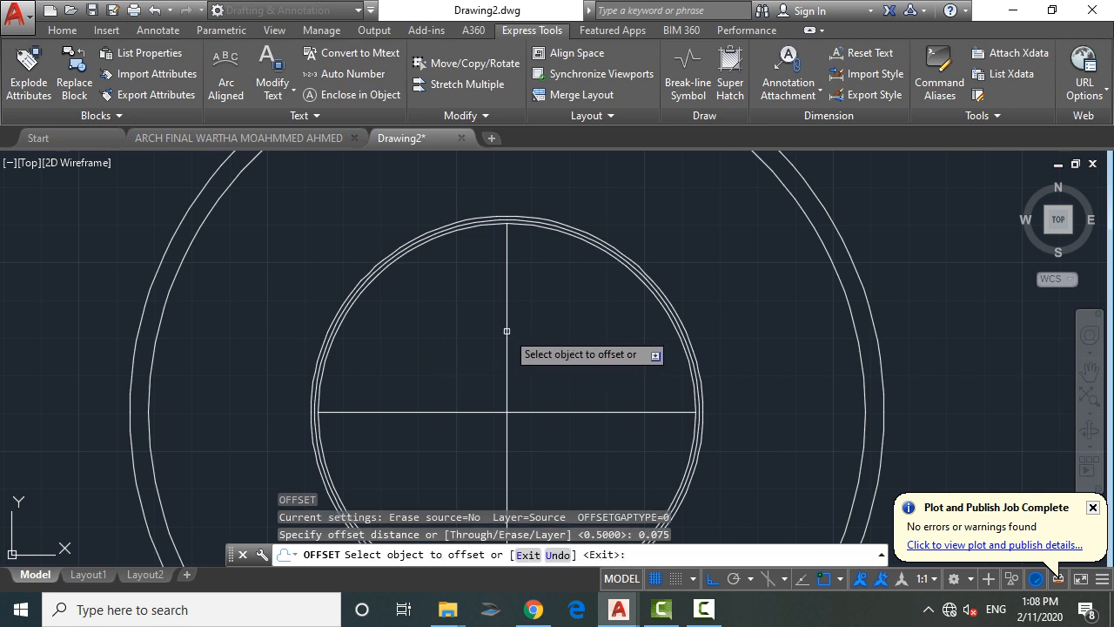
click(502, 334)
click(506, 336)
click(501, 344)
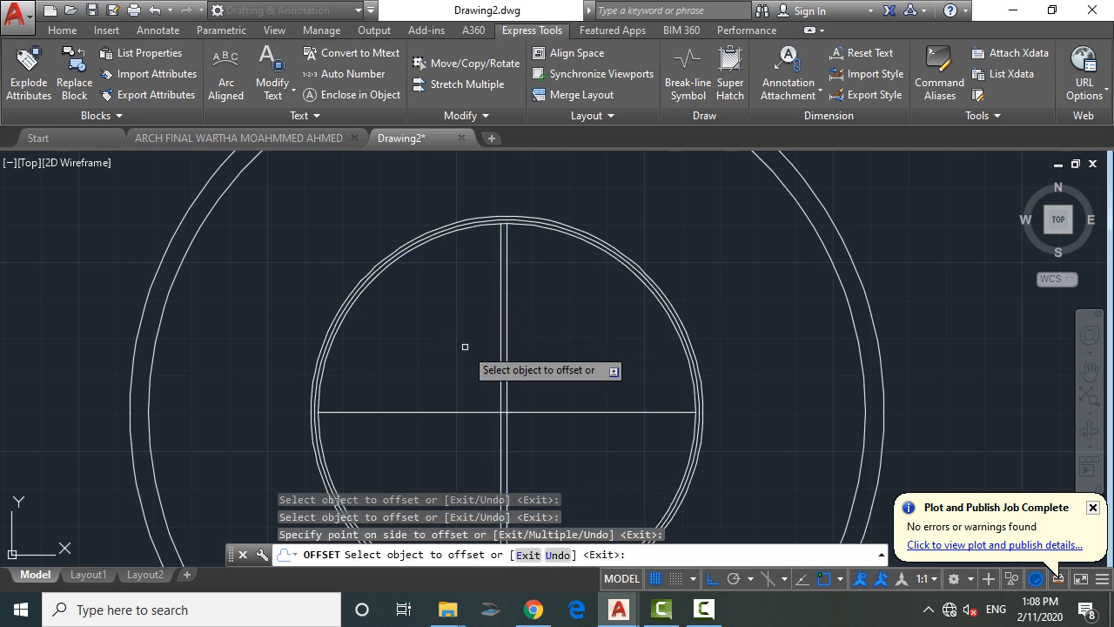
click(508, 352)
click(548, 344)
Step: Offset the horizontal diameter line above and below at the same 0.075 distance
scroll(560, 335, down, 2)
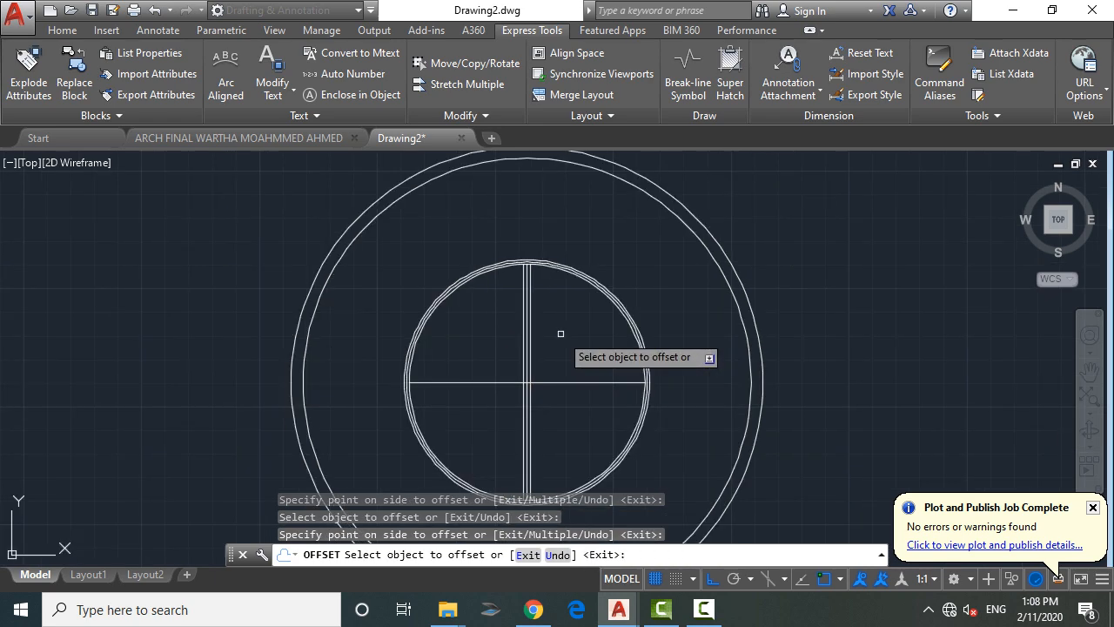
scroll(537, 379, up, 2)
click(553, 385)
click(553, 380)
scroll(561, 385, up, 2)
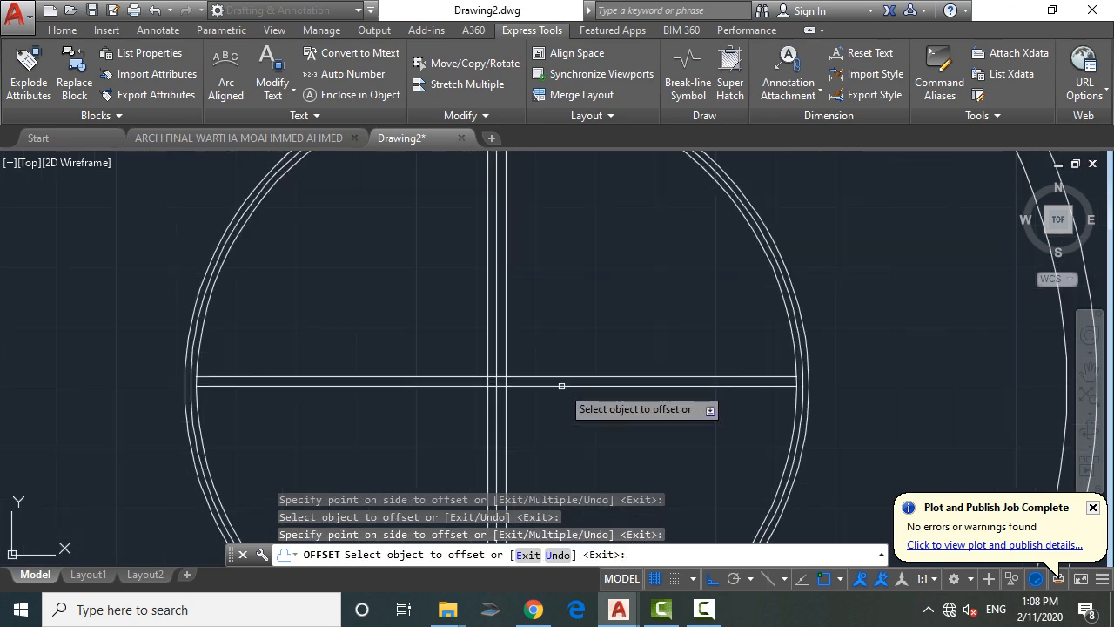
click(562, 385)
click(563, 397)
scroll(614, 403, down, 2)
key(Return)
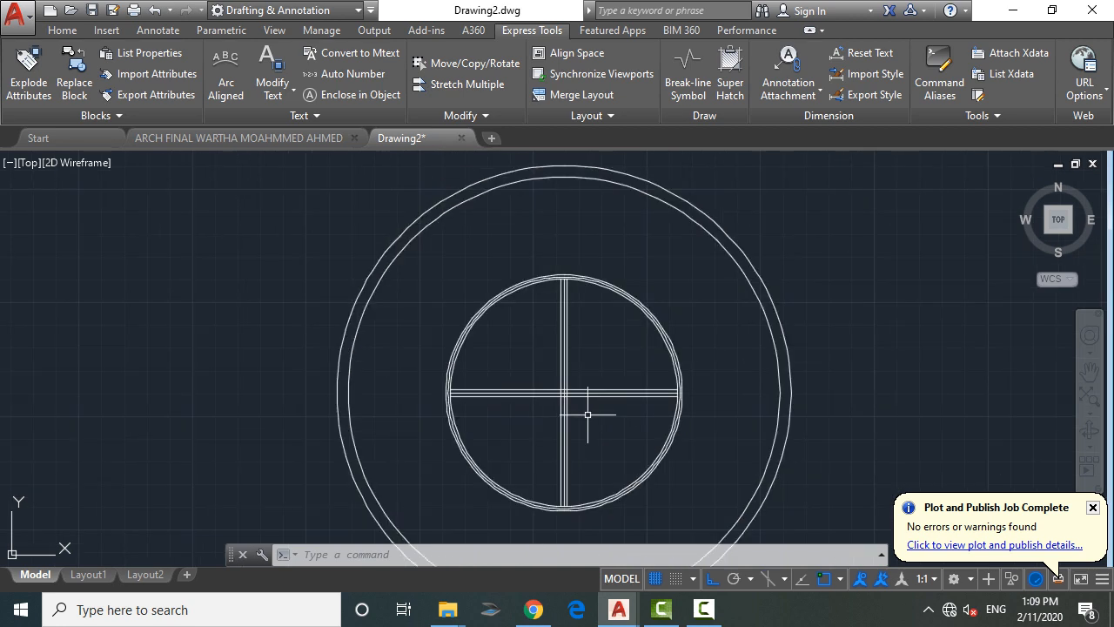
scroll(545, 386, up, 5)
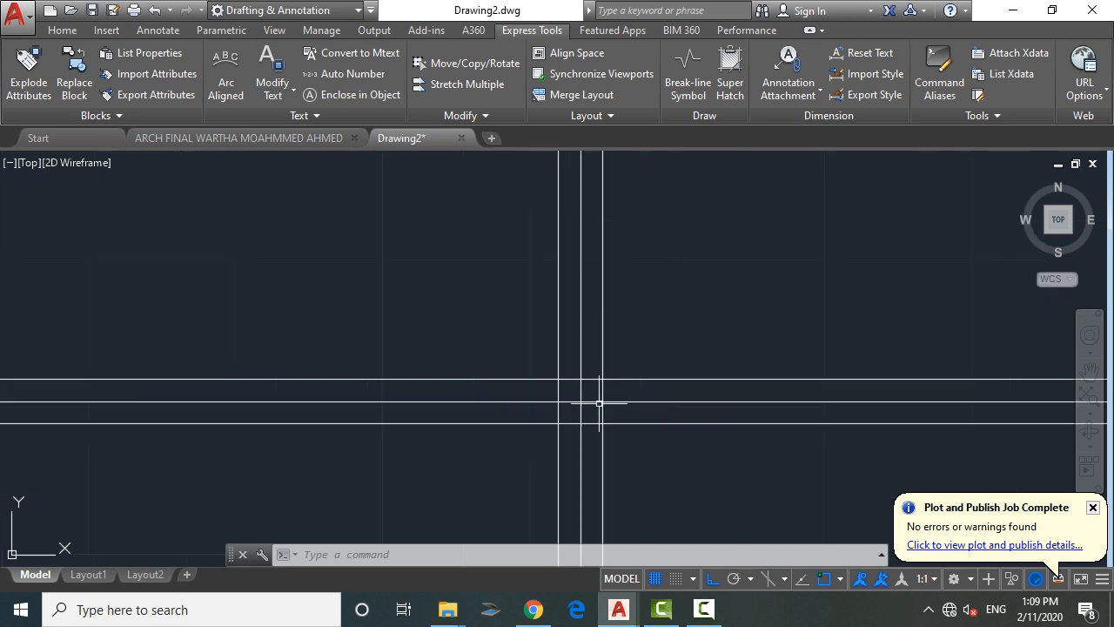
text(E)
key(Return)
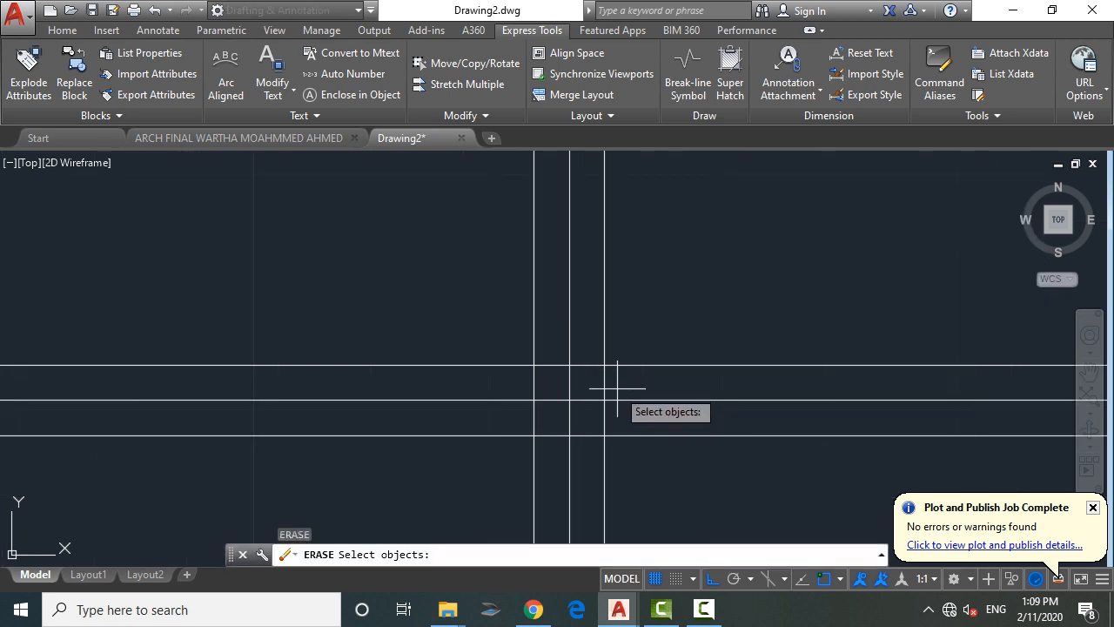
click(618, 389)
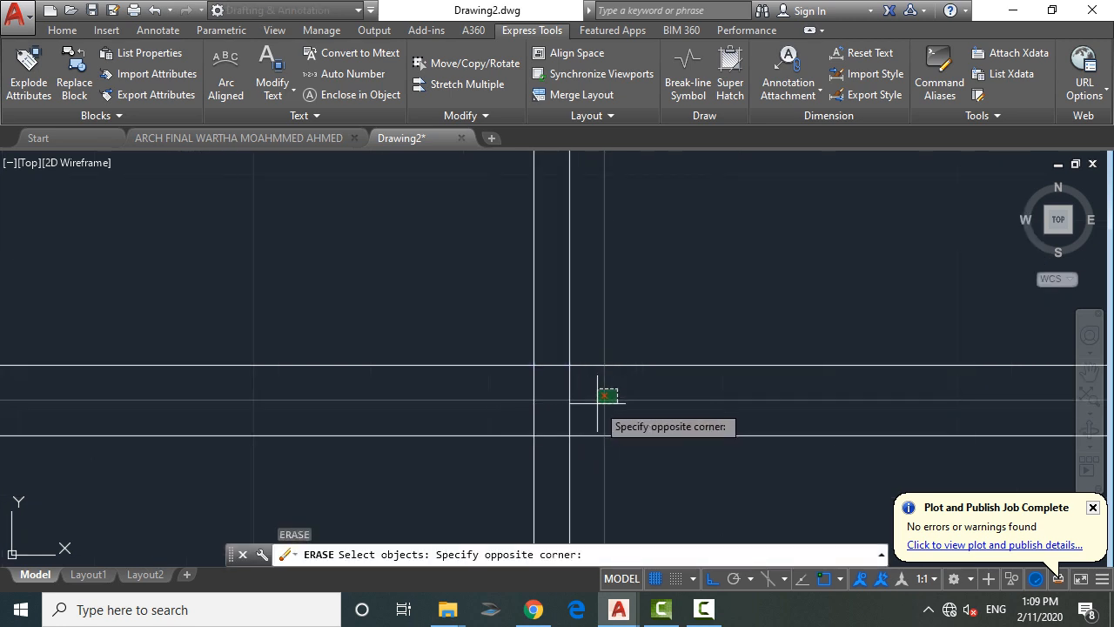
key(Escape)
key(Escape)
Step: Trim away all line segments inside the central square where the horizontal and vertical bands cross
key(Return)
key(Return)
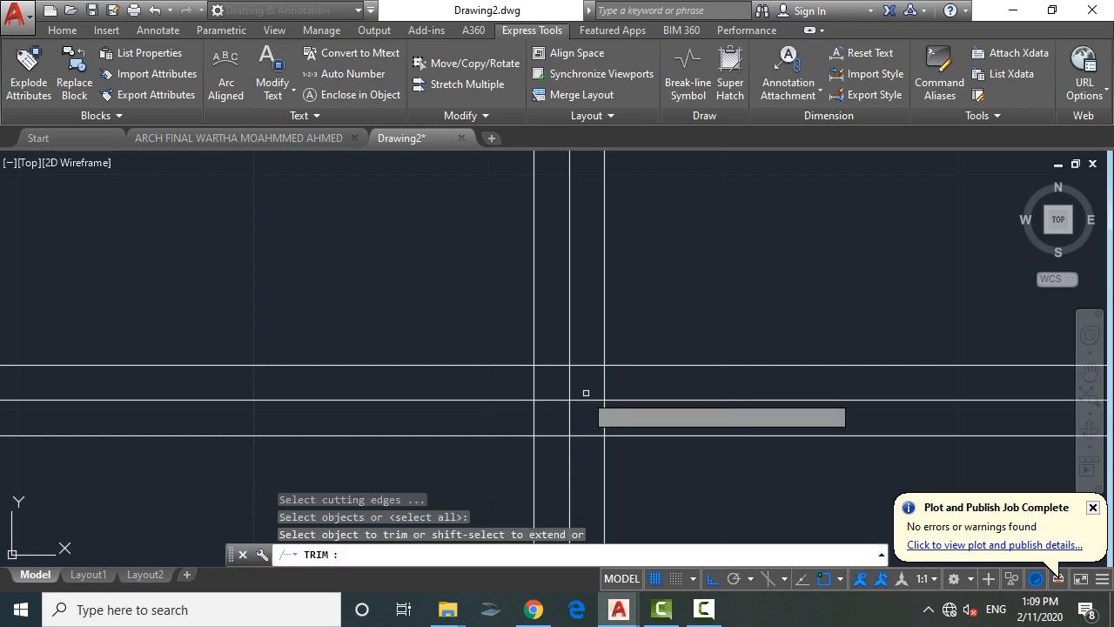
click(584, 393)
click(566, 417)
click(583, 419)
click(562, 447)
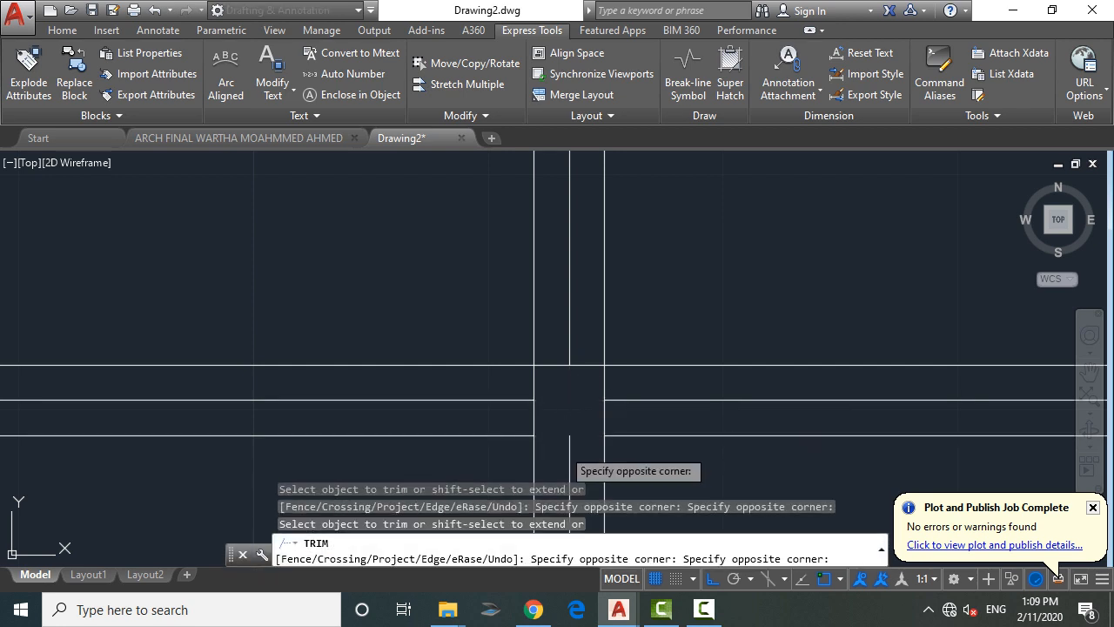
click(577, 356)
click(560, 383)
click(613, 385)
click(504, 410)
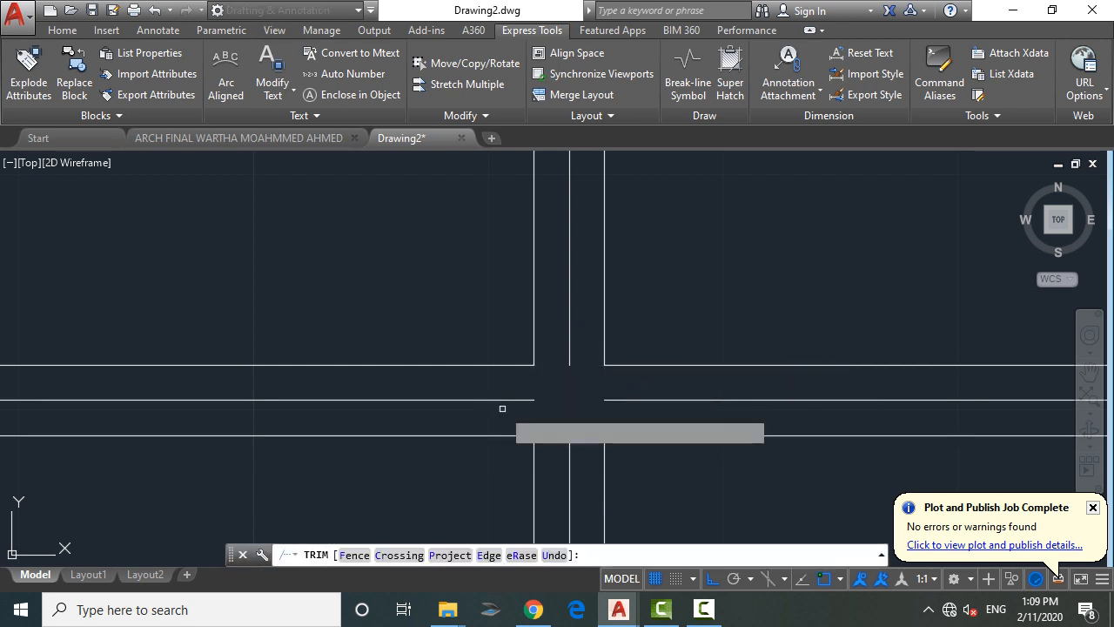
key(Return)
Step: Erase the leftover center lines in the right, upper and left arms of the cross
click(610, 379)
click(604, 405)
text(e)
key(Return)
click(567, 386)
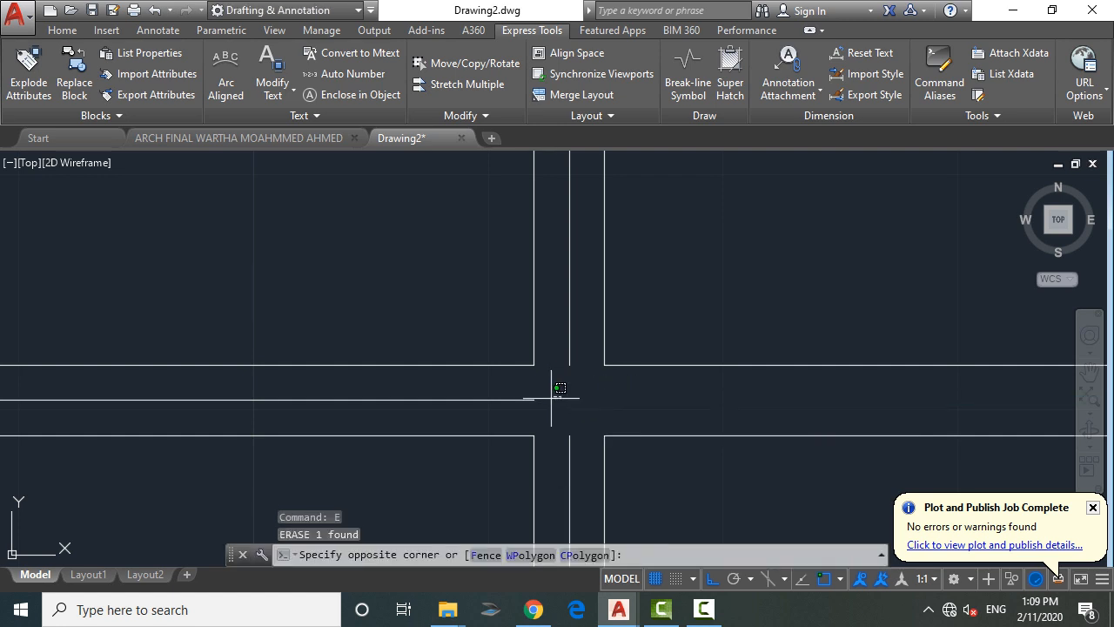
click(550, 399)
key(Return)
click(579, 346)
click(553, 370)
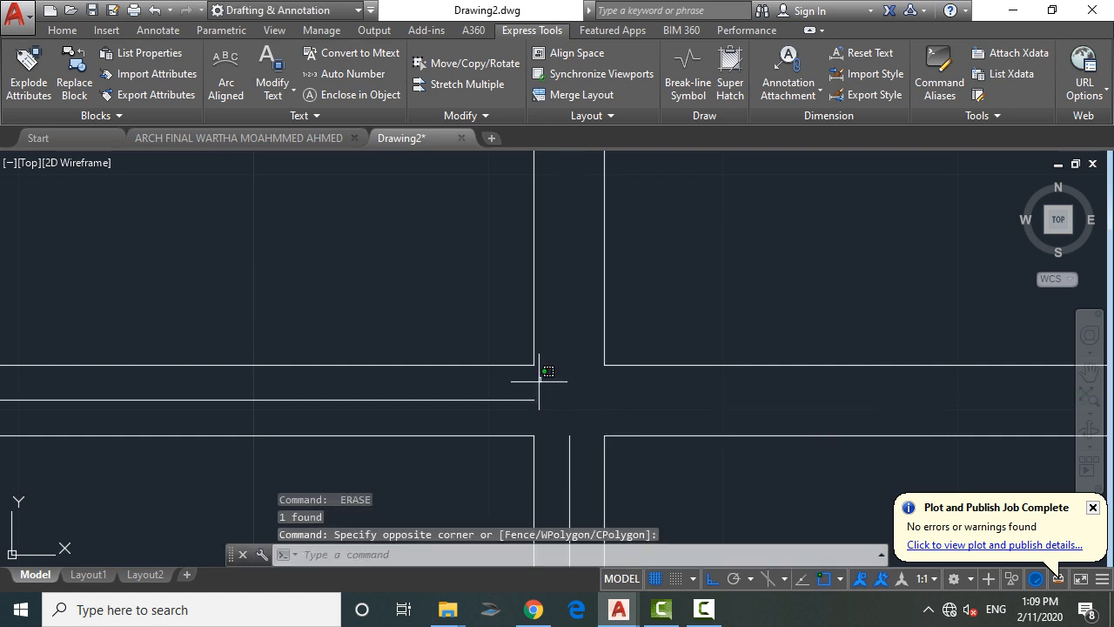
click(522, 414)
key(Return)
Step: Erase the remaining center line in the lower arm of the cross
middle_drag(557, 490, 544, 438)
click(583, 381)
click(566, 398)
key(Return)
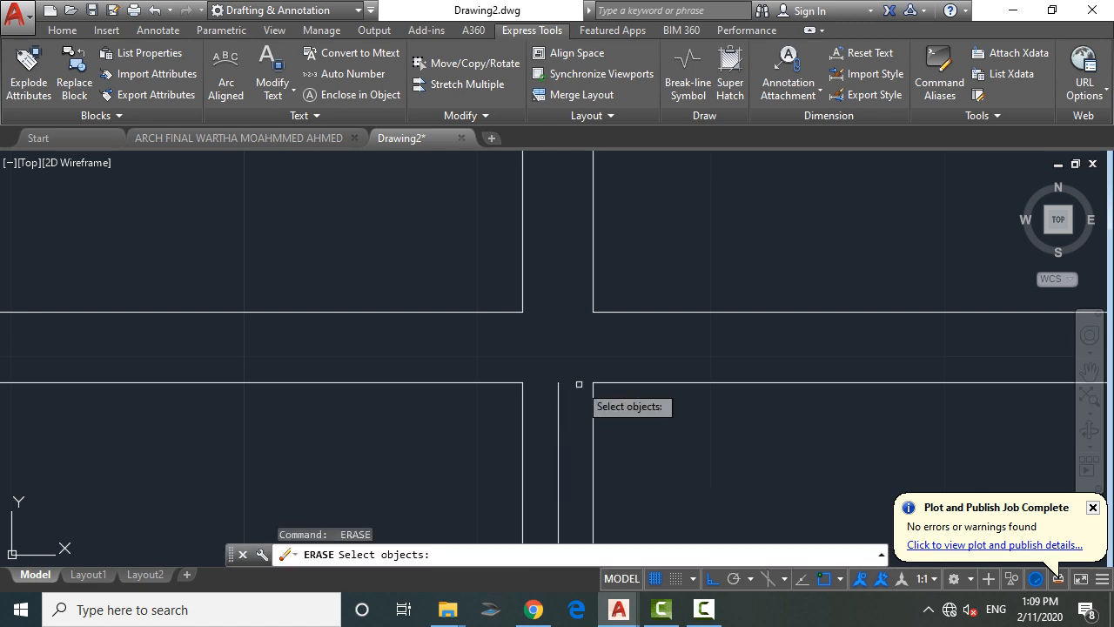
click(578, 384)
click(548, 391)
scroll(553, 399, down, 5)
scroll(616, 345, down, 2)
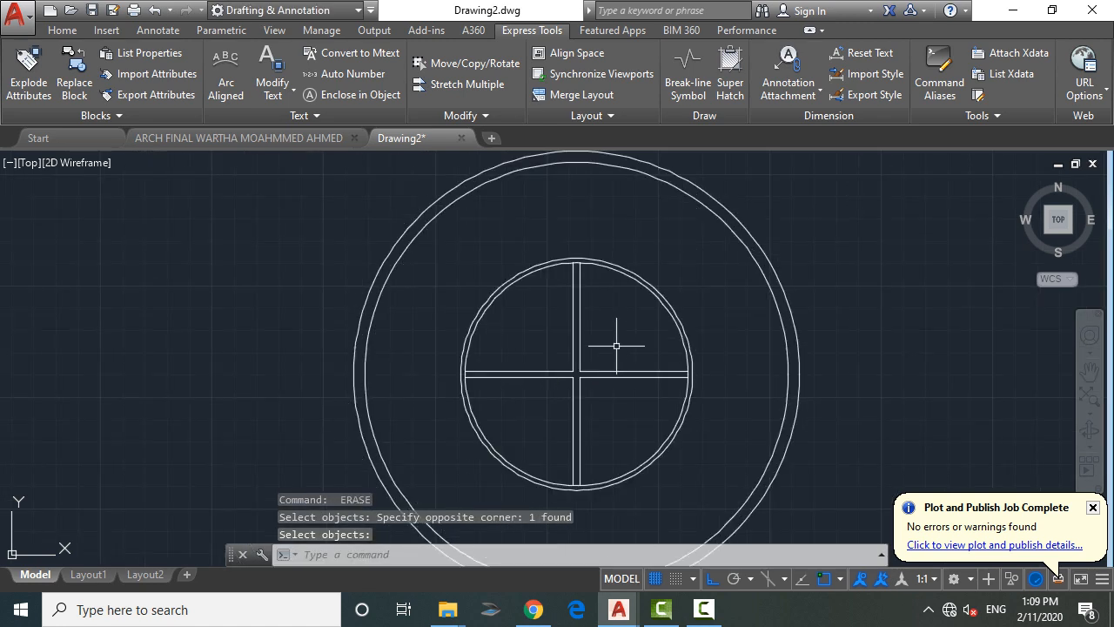
Step: Draw a circle of radius 2.70 centered on the middle of the cross
scroll(637, 400, up, 2)
scroll(669, 370, down, 2)
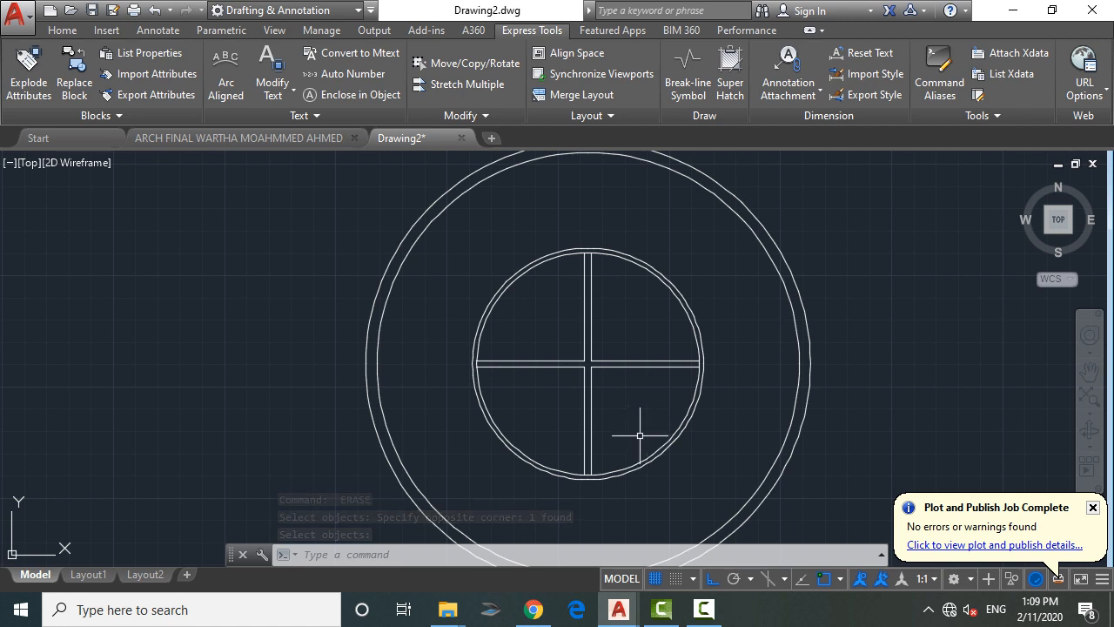
scroll(617, 429, up, 2)
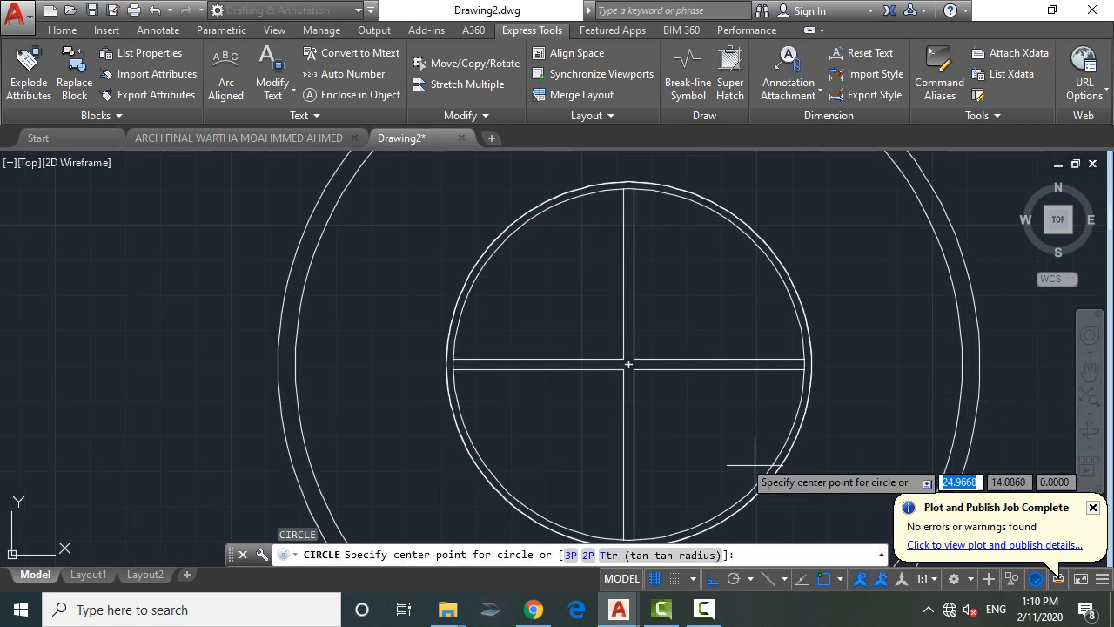
click(629, 364)
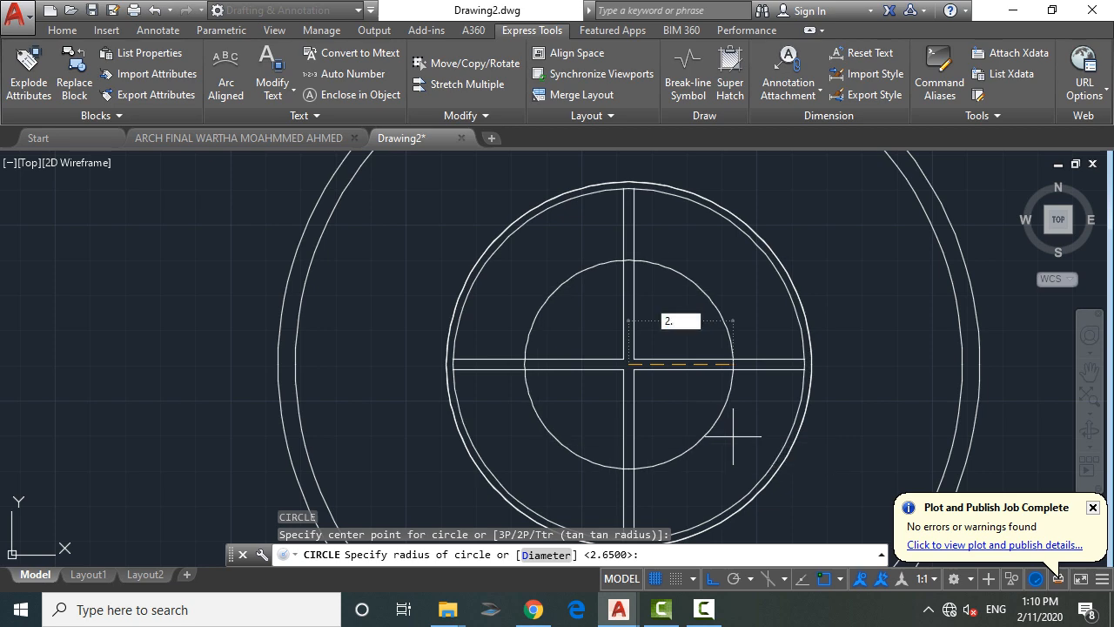
key(Return)
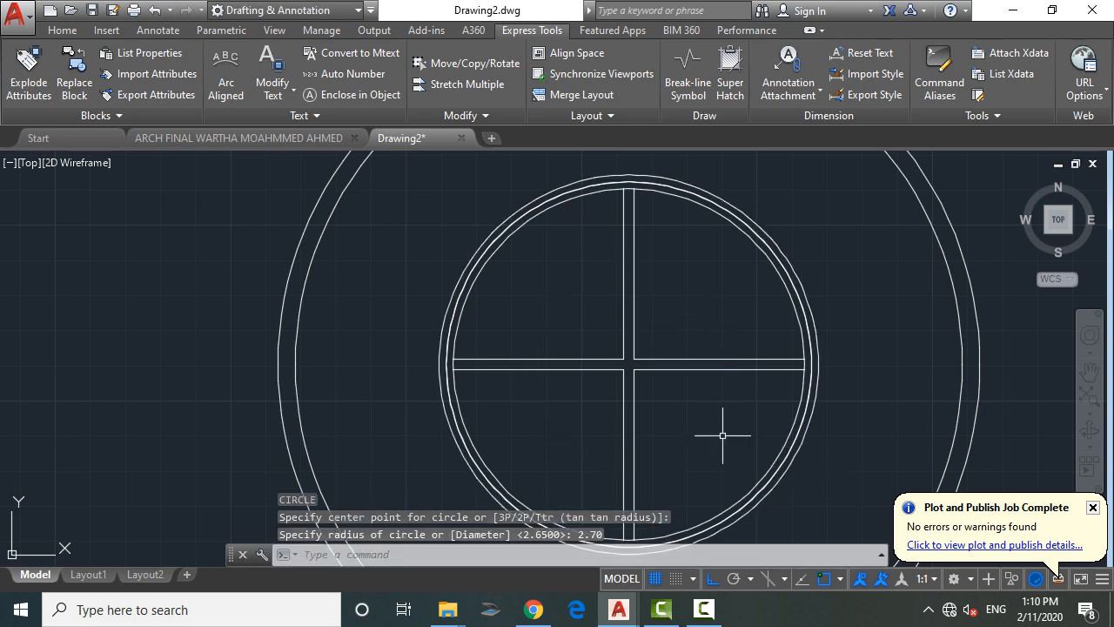
Step: Fill the cross inside the inner circle with a solid hatch
scroll(723, 435, down, 2)
scroll(697, 417, up, 2)
scroll(624, 354, down, 4)
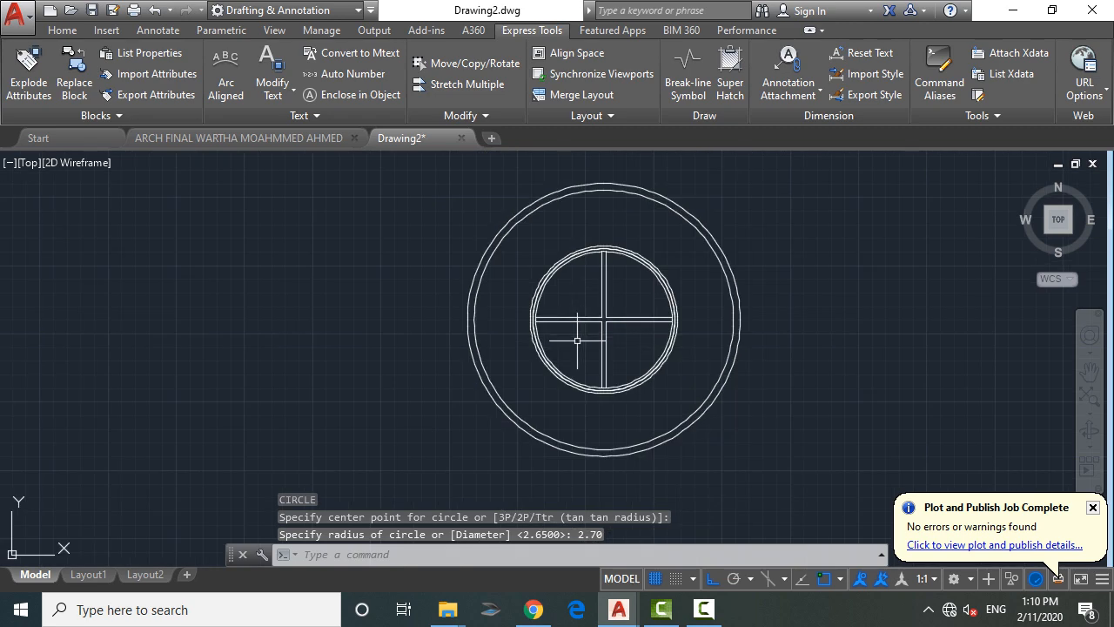
scroll(577, 340, up, 1)
scroll(588, 347, down, 1)
scroll(595, 351, up, 1)
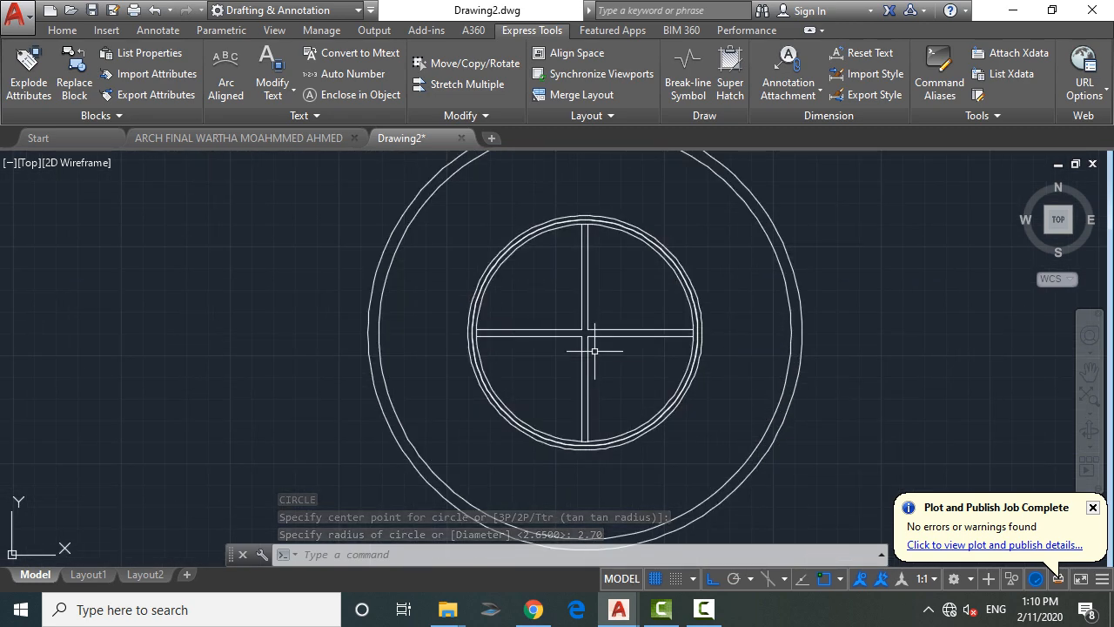
text(h)
key(Return)
scroll(592, 333, up, 2)
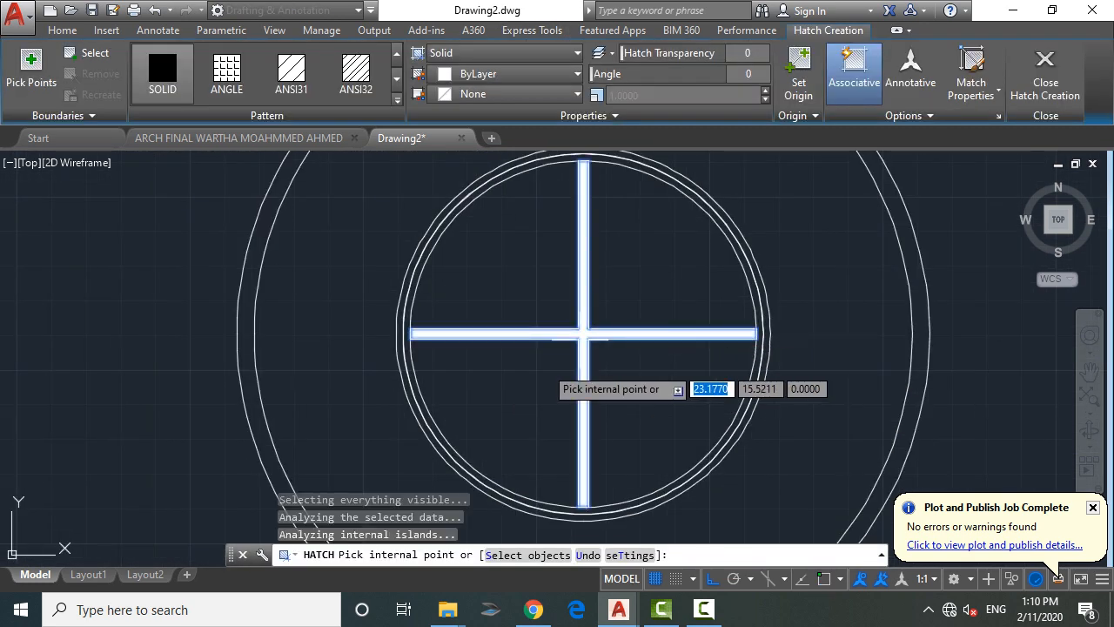
scroll(528, 389, down, 2)
key(Return)
Step: Fill the lower-left and upper-right quadrants between the cross arms with a single solid hatch
key(Return)
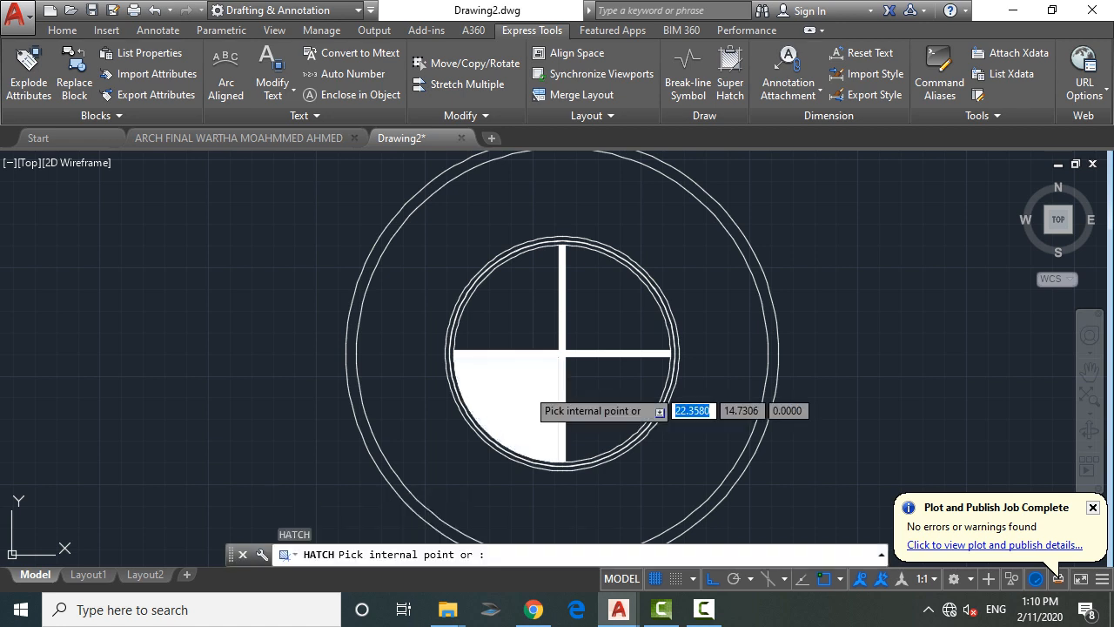
click(526, 387)
key(Return)
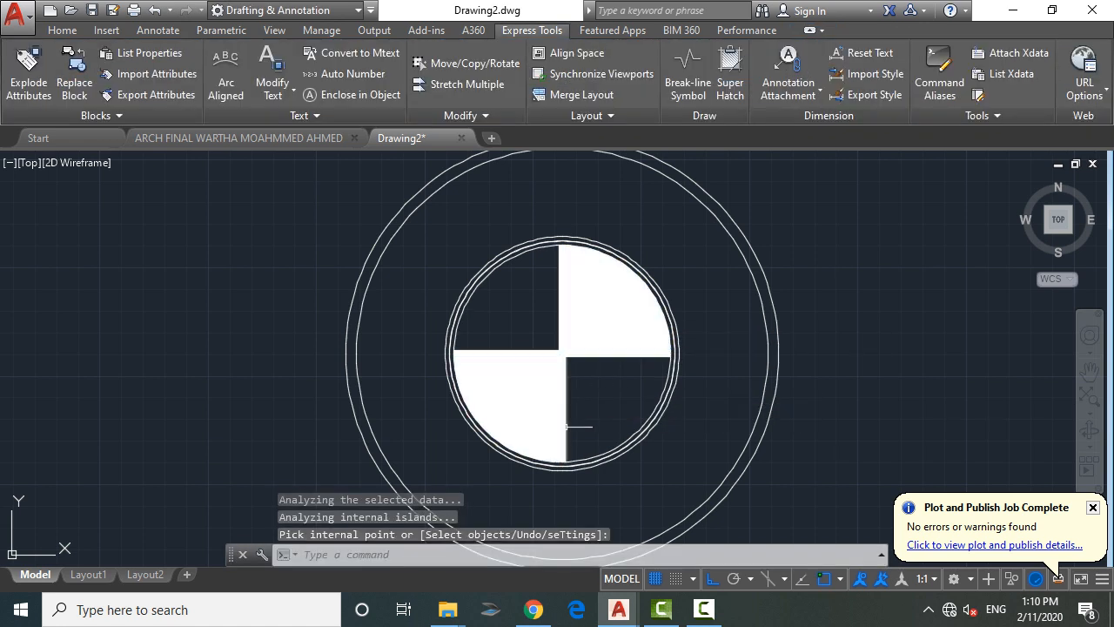
Step: Fill the lower-right and upper-left quadrants of the inner circle with another solid hatch
scroll(596, 485, down, 2)
scroll(612, 441, up, 2)
key(Return)
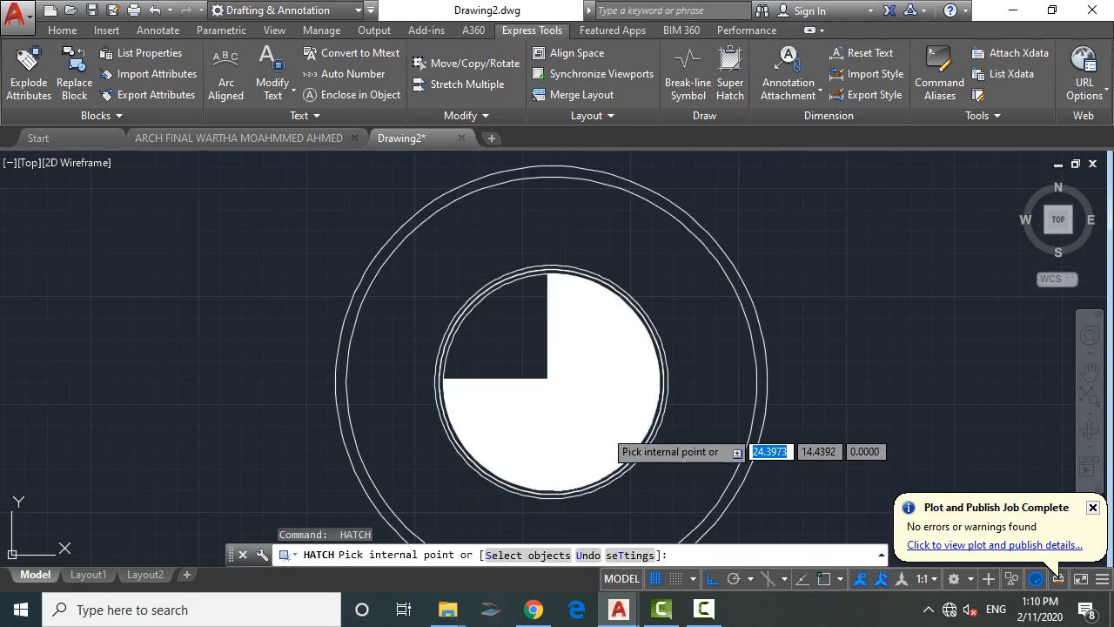
click(612, 442)
click(533, 364)
key(Return)
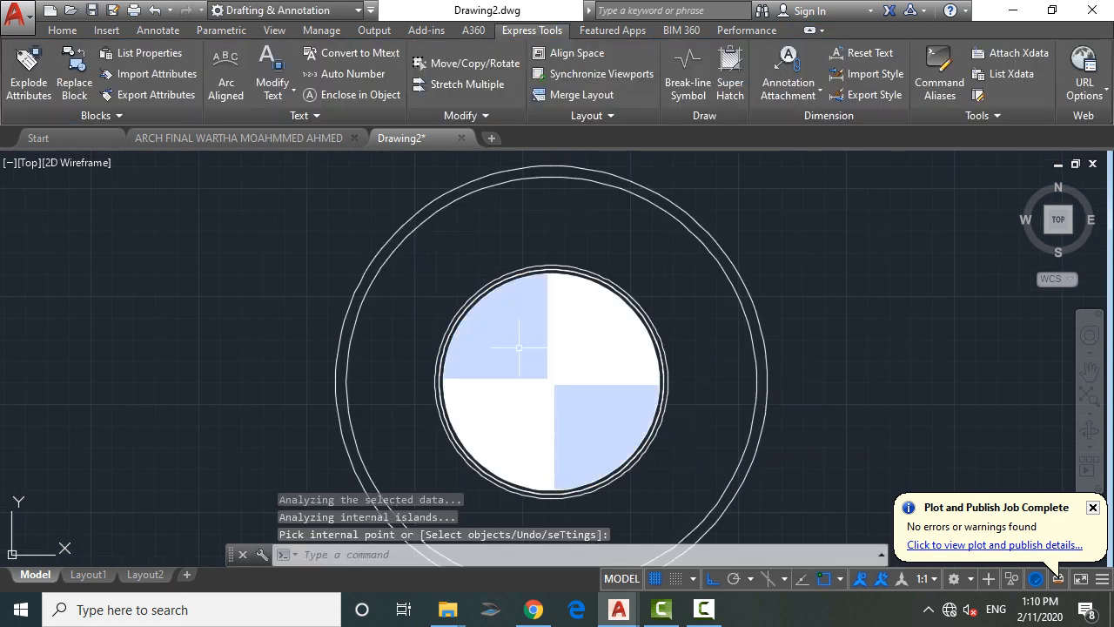
Step: Change the color of the upper-left and lower-right quadrant hatch to medium blue
click(520, 347)
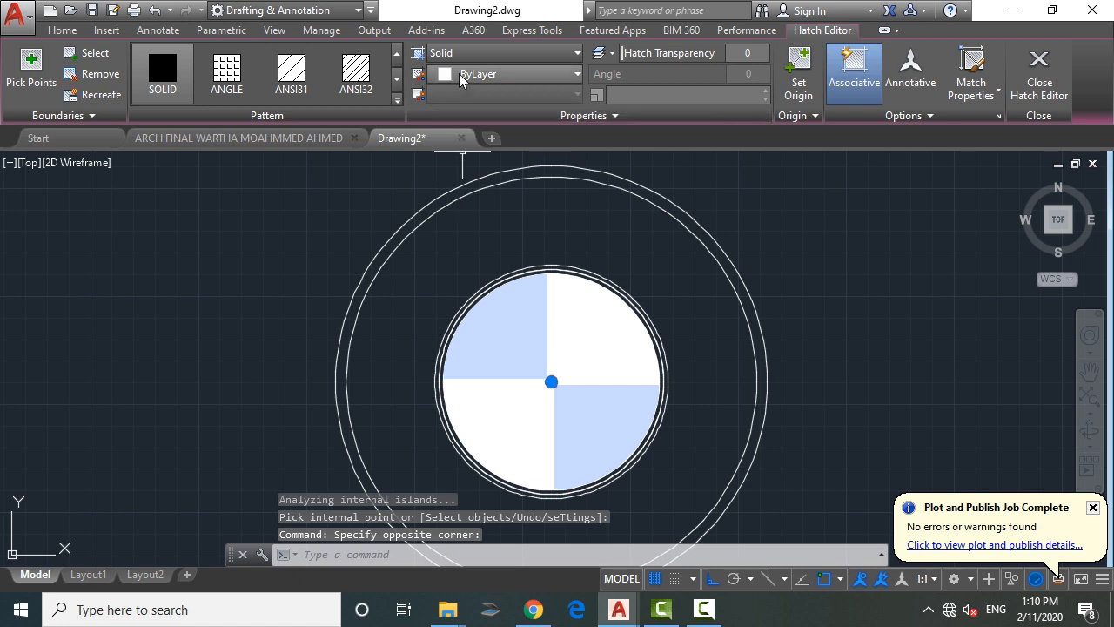
click(503, 74)
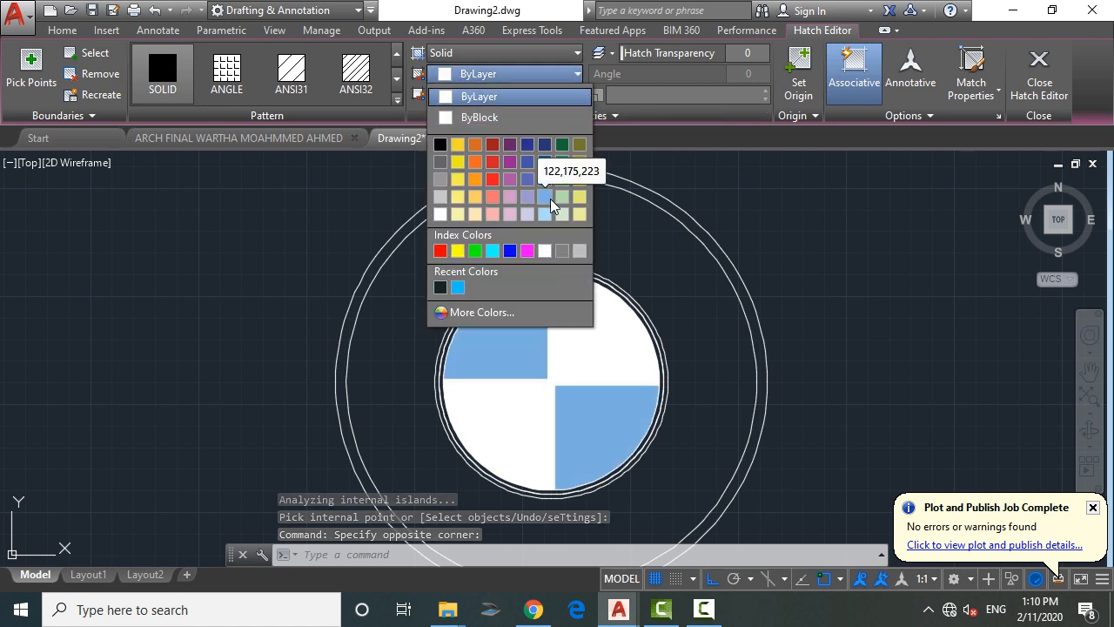
click(543, 180)
scroll(635, 252, down, 2)
key(Escape)
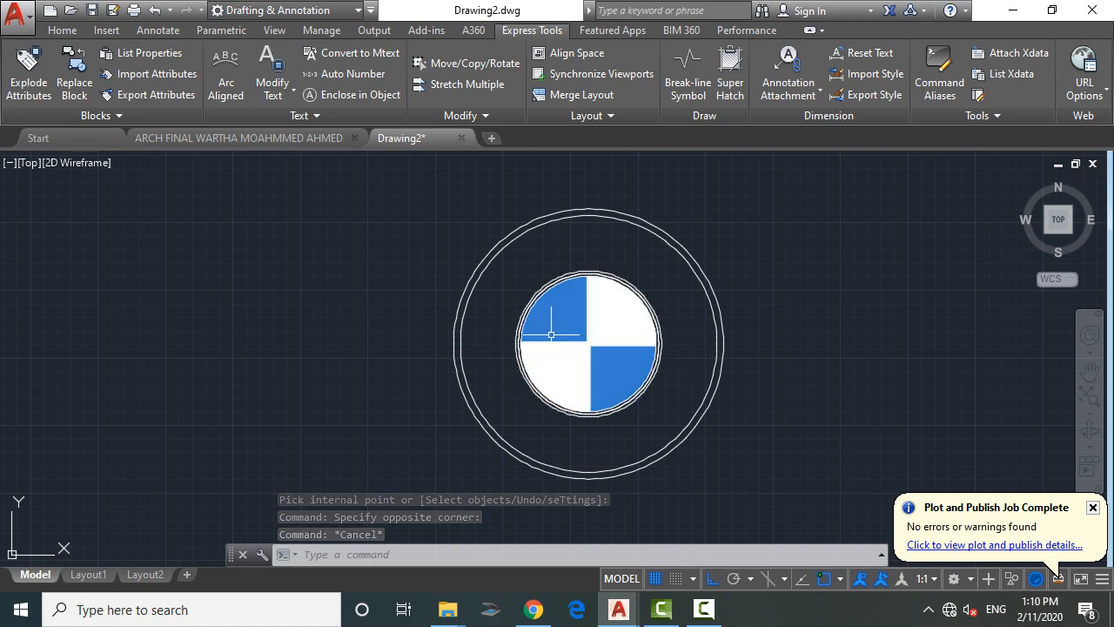
Step: Fill the outer of the two narrow rings around the quadrants with a solid hatch
scroll(510, 319, up, 5)
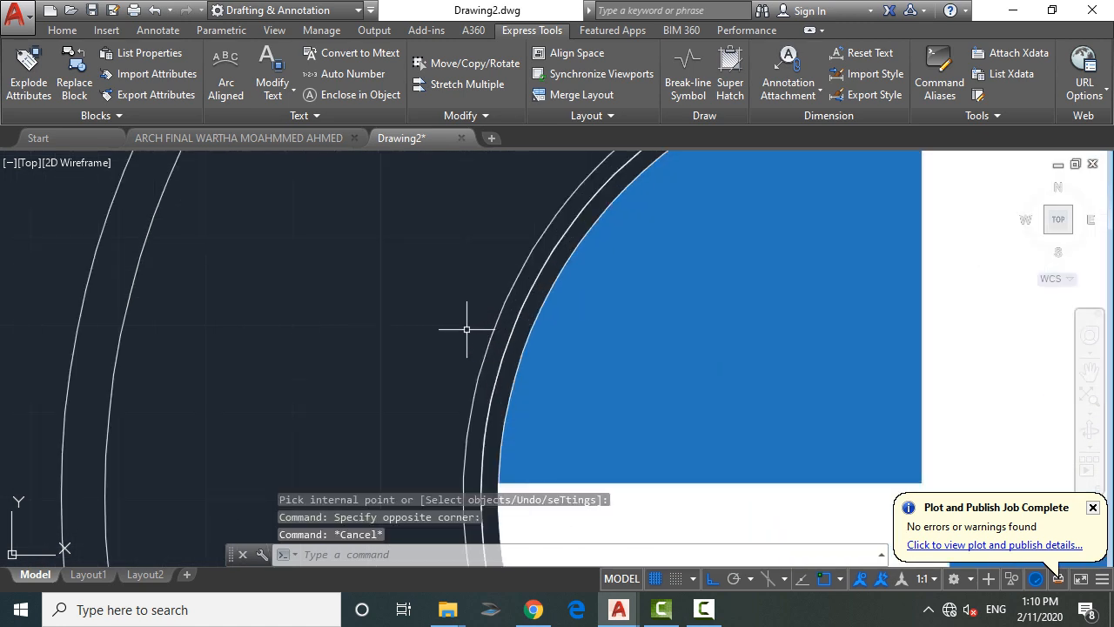
key(Return)
click(498, 353)
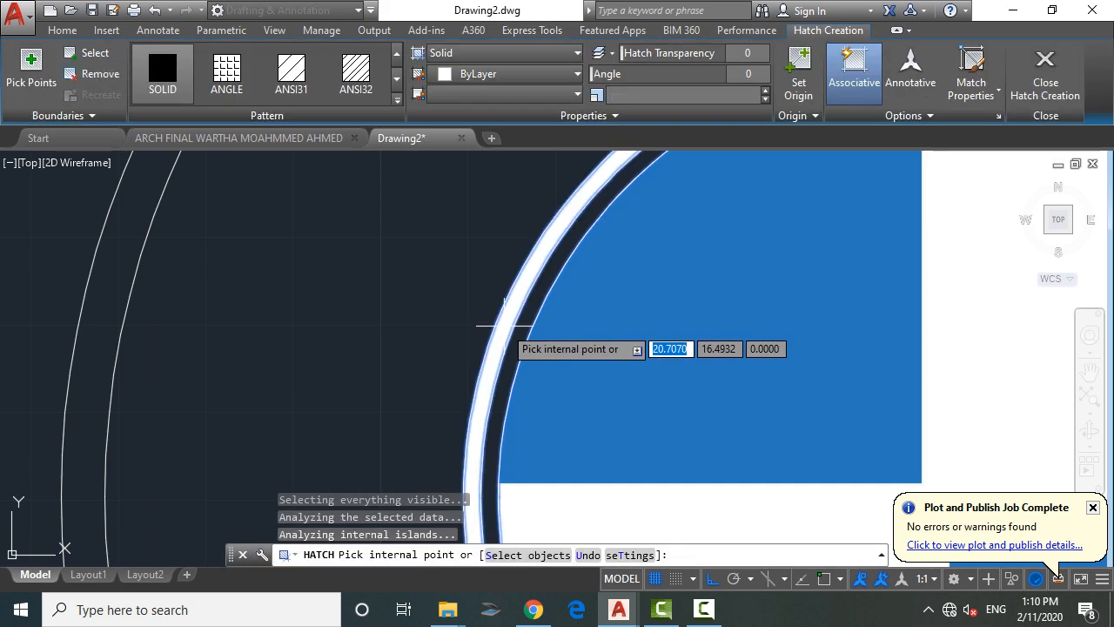
key(Escape)
Step: Fill the inner narrow ring, directly around the quadrants, with a separate solid hatch
scroll(514, 351, down, 4)
scroll(514, 351, up, 2)
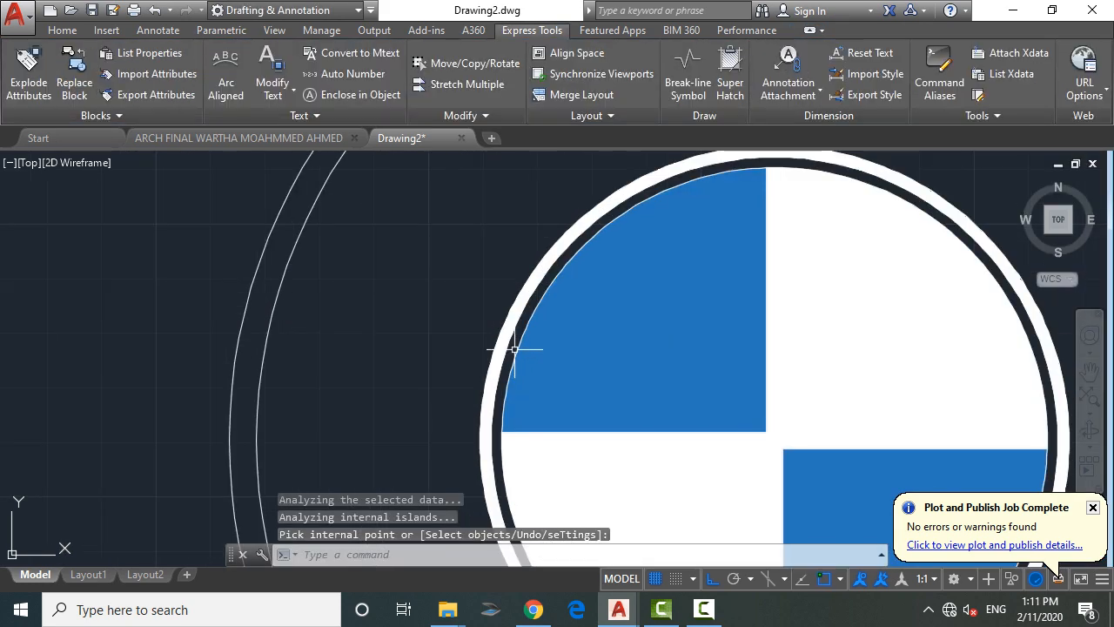
key(Return)
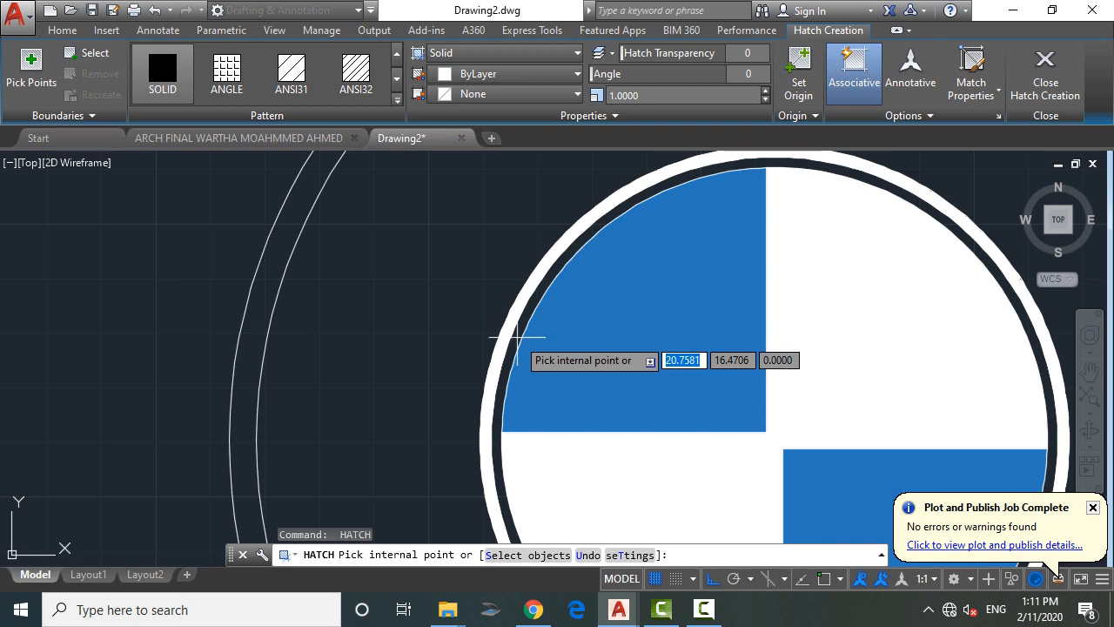
scroll(511, 336, up, 2)
click(522, 333)
key(Return)
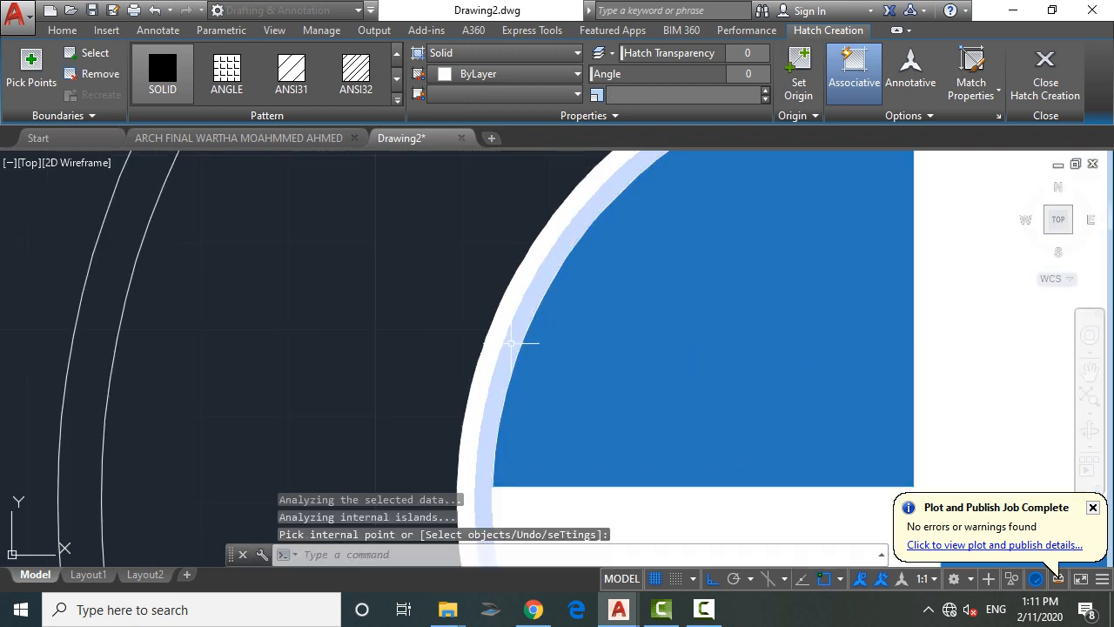
Step: Set the color of the inner narrow ring's hatch to black (0,0,0)
click(519, 333)
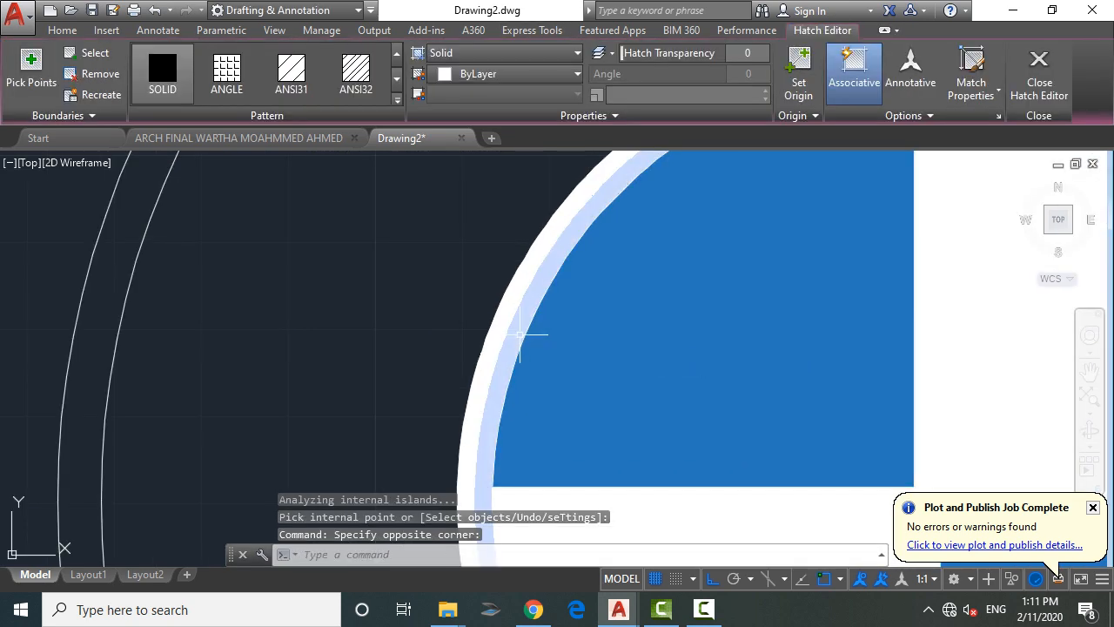
click(449, 74)
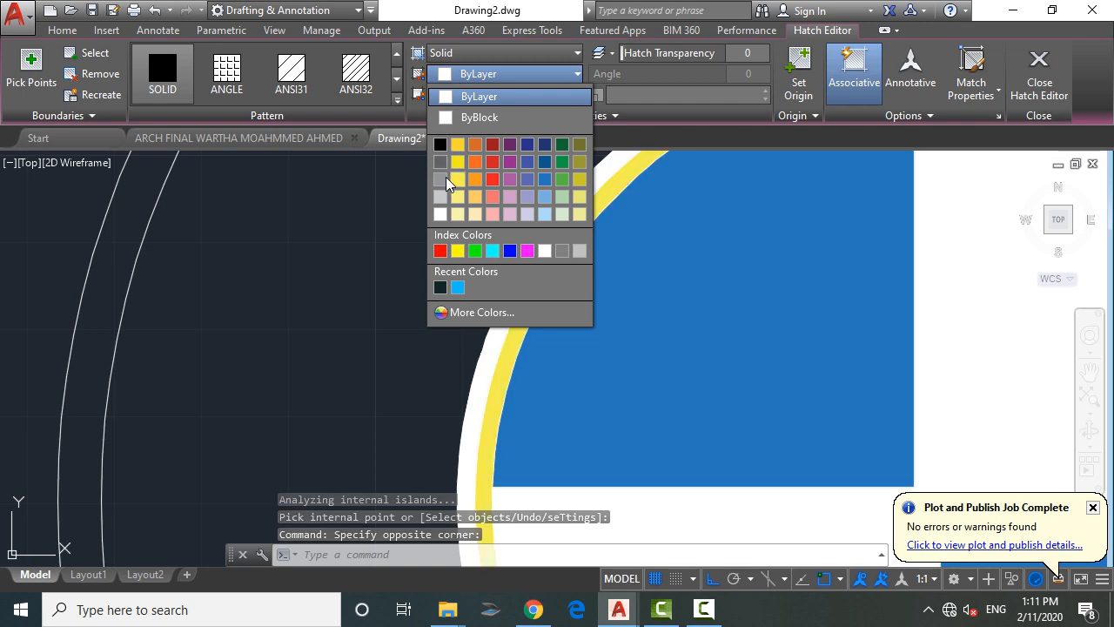
click(439, 143)
scroll(435, 236, down, 2)
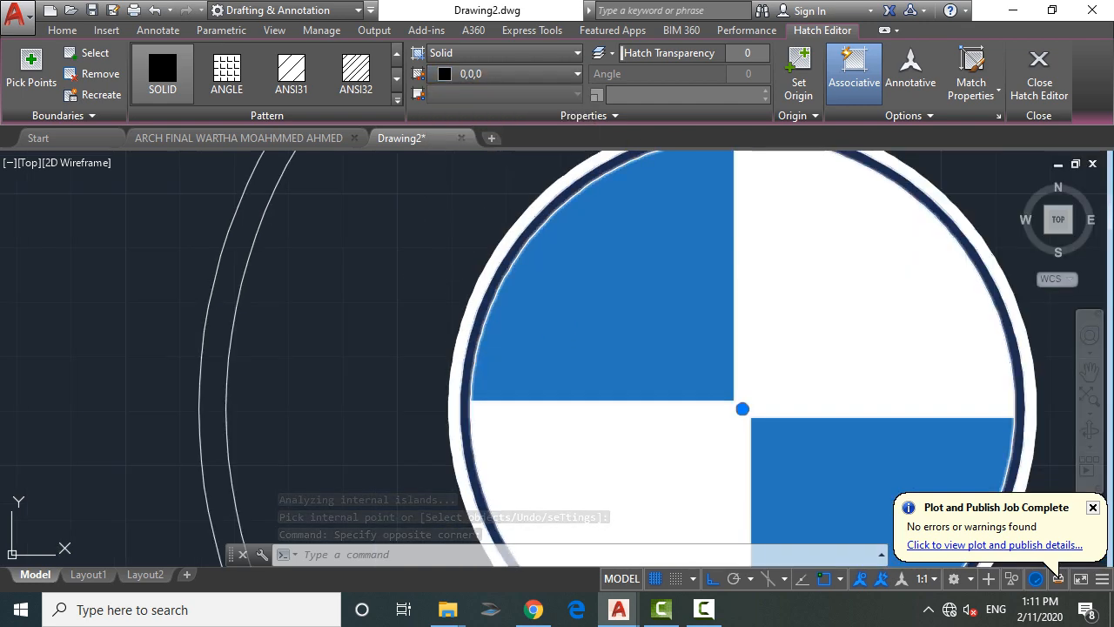
scroll(470, 366, up, 4)
key(Escape)
Step: Match the properties of the black ring hatch onto the cross hatch
text(MA)
key(Return)
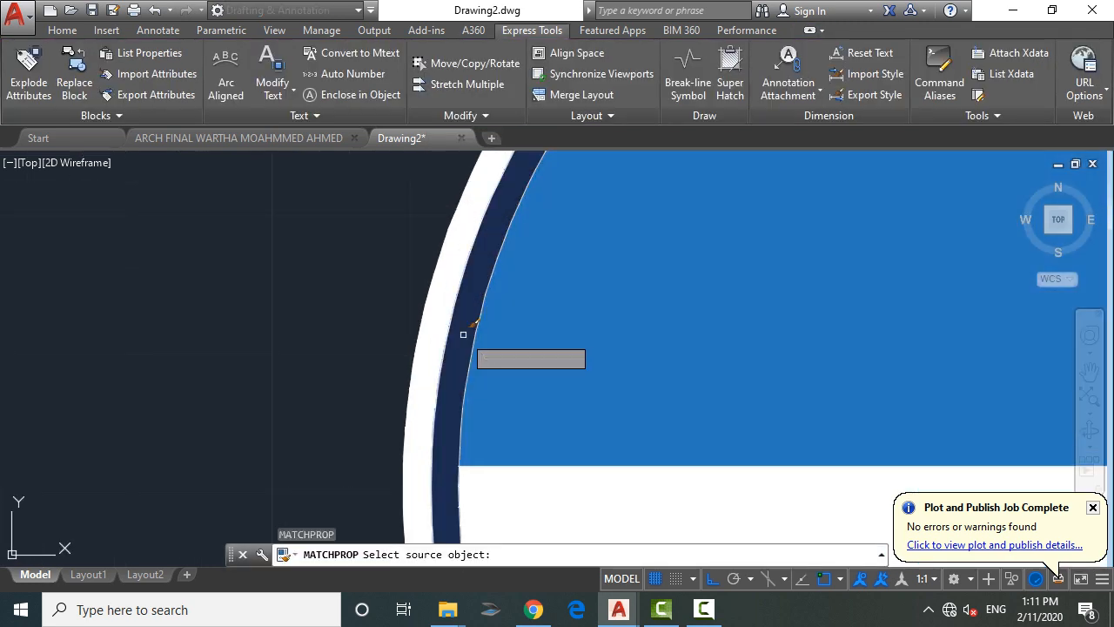
click(462, 331)
scroll(467, 340, down, 3)
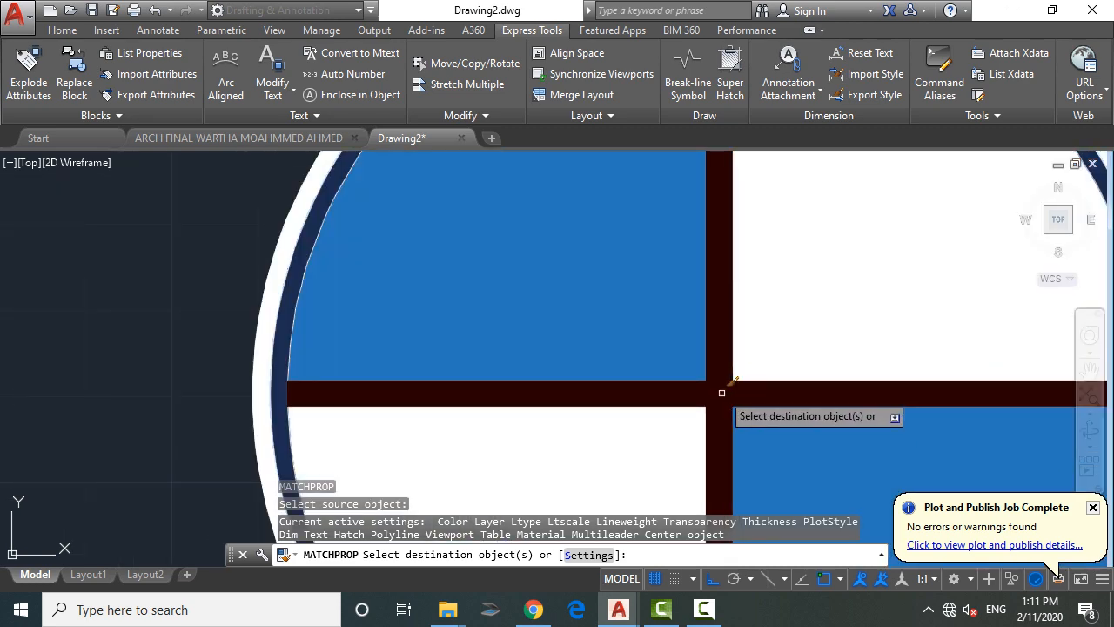
click(731, 385)
scroll(547, 368, down, 3)
key(Return)
scroll(585, 308, down, 4)
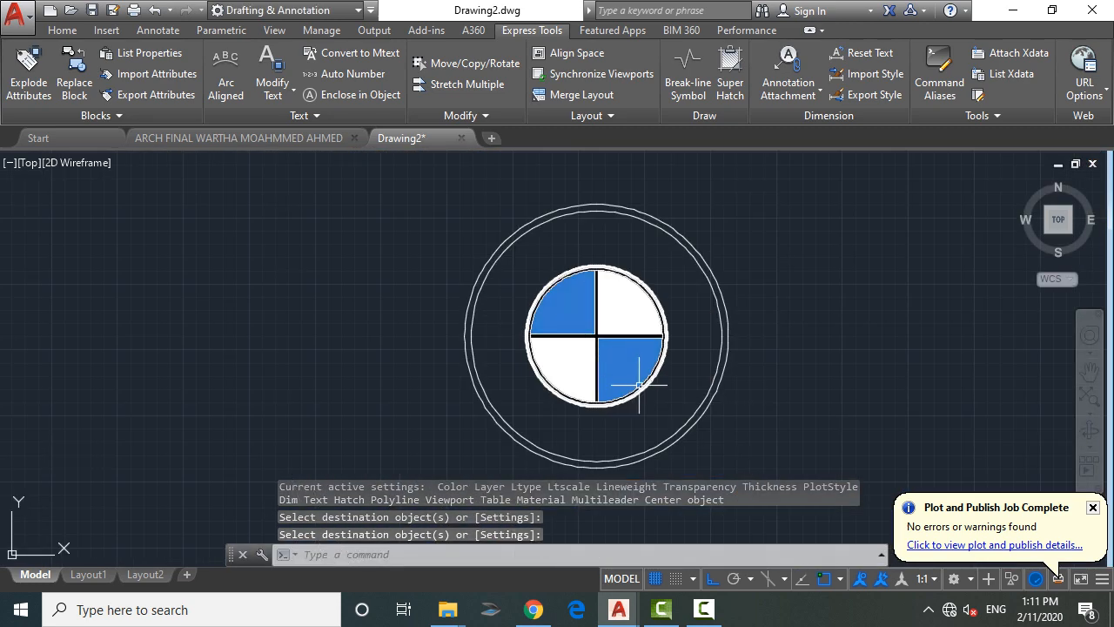
scroll(644, 387, up, 2)
scroll(635, 374, down, 3)
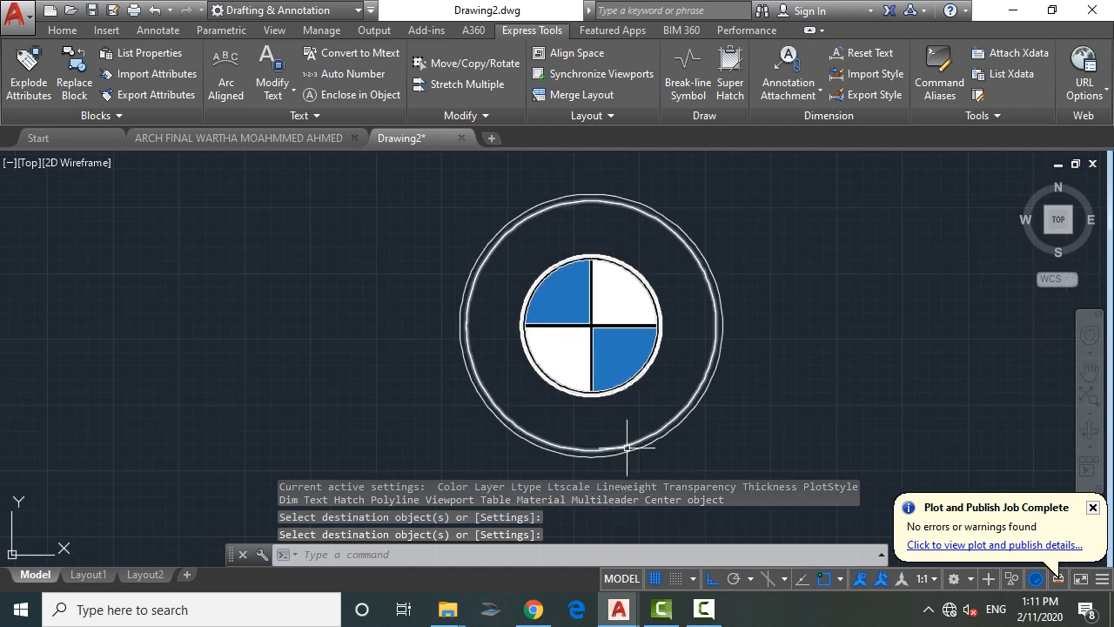
scroll(657, 358, up, 3)
scroll(654, 450, down, 2)
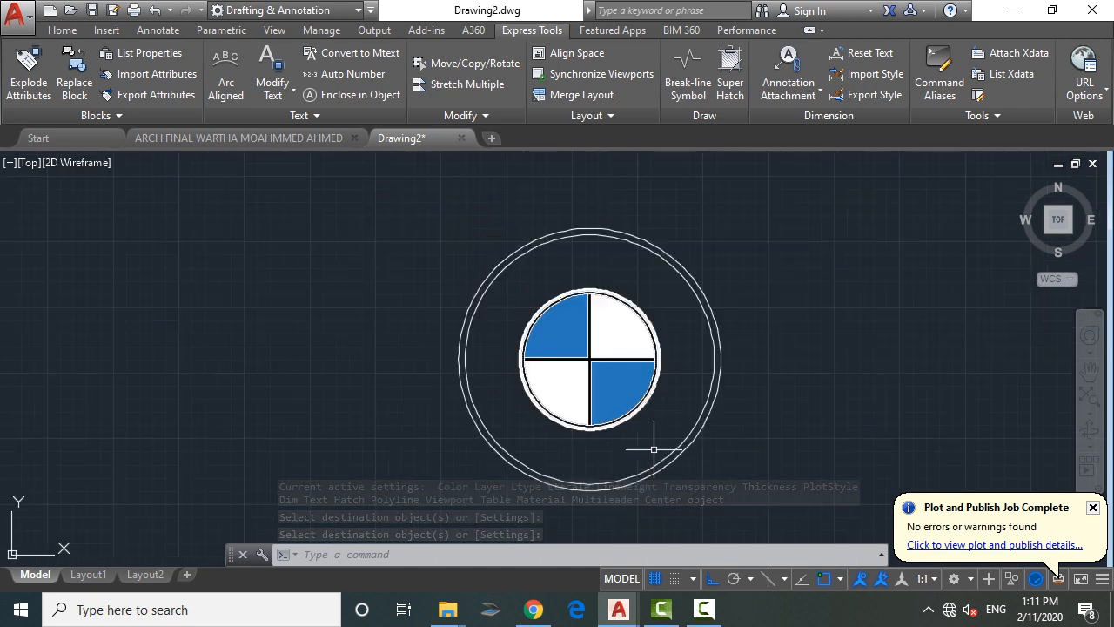
key(Escape)
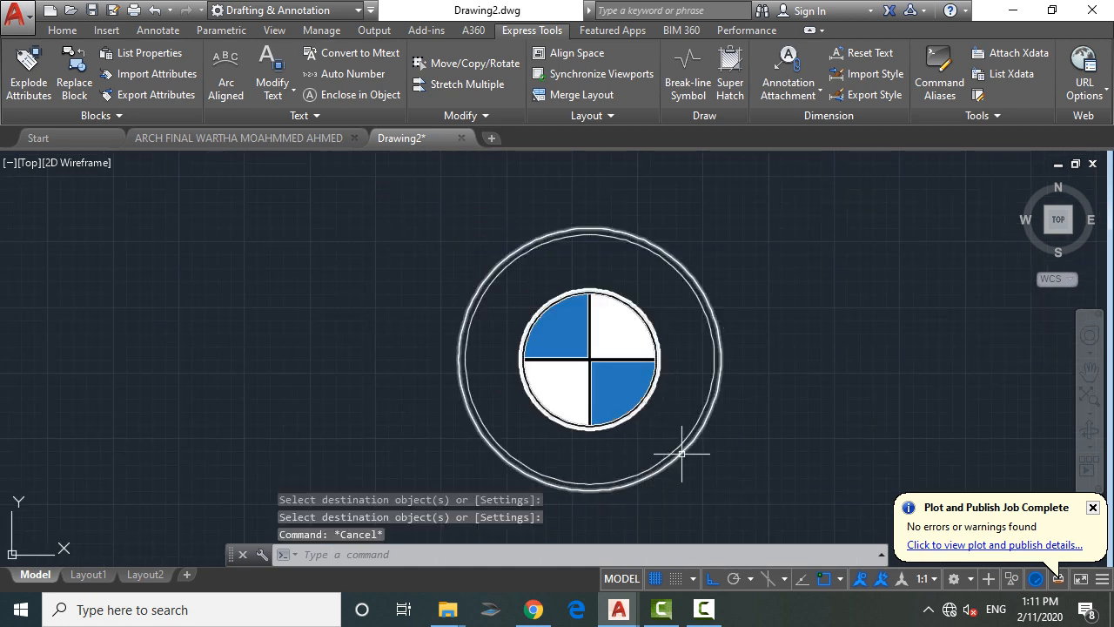
text(h)
key(Return)
key(Escape)
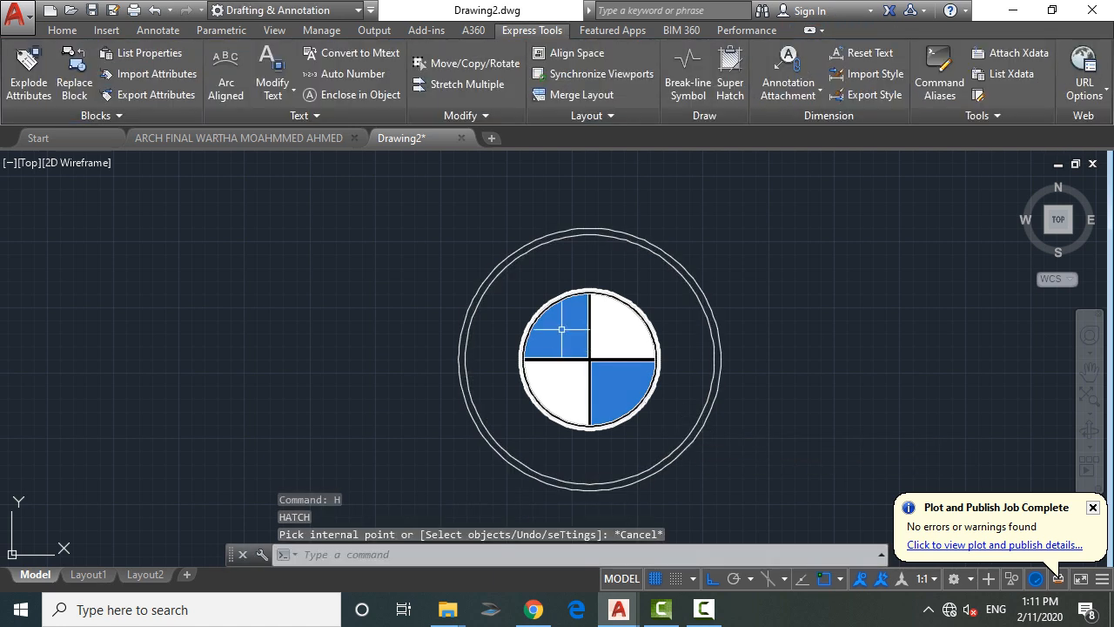
key(Escape)
Step: Copy the whole inner disc with its hatches and narrow rings about 11.3 units horizontally to the left
click(510, 274)
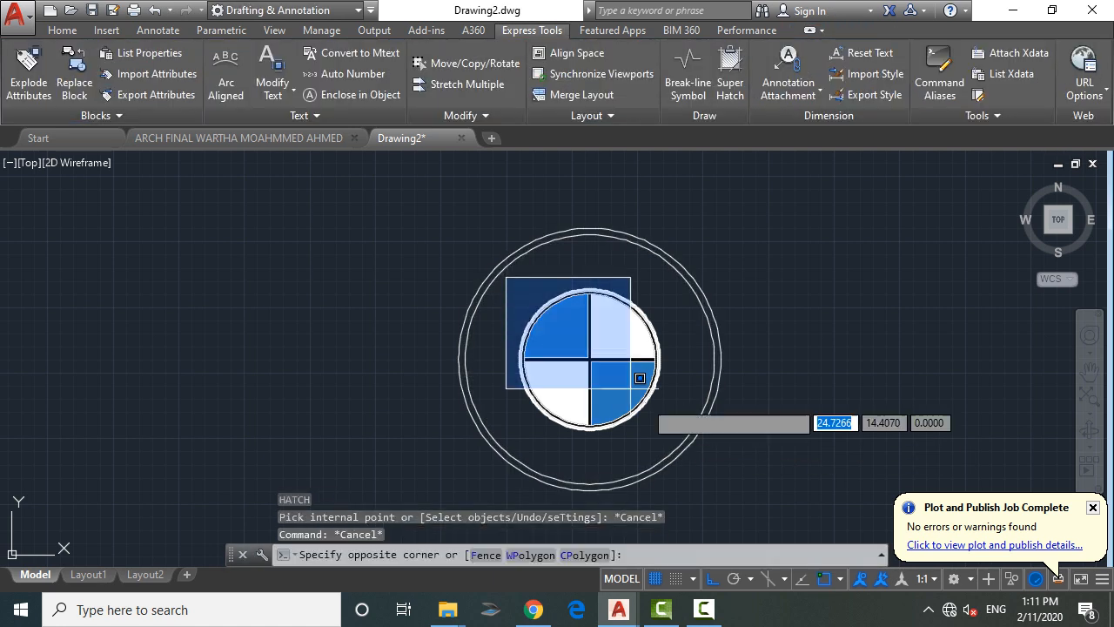
click(684, 442)
text(co)
key(Return)
click(602, 362)
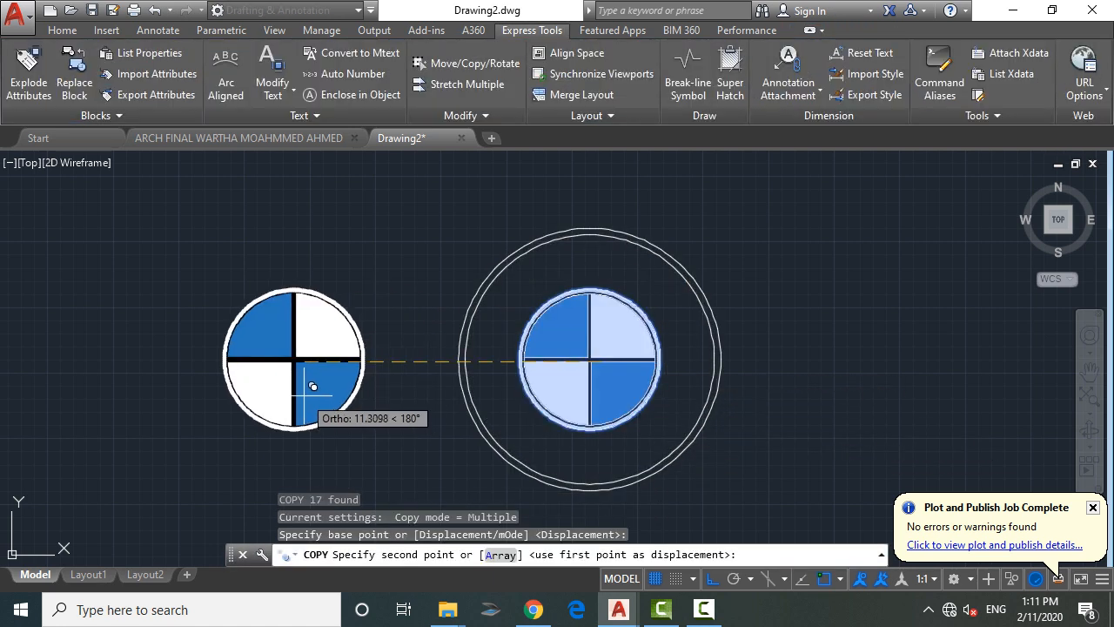
click(306, 385)
key(Return)
Step: Erase the white and blue quadrant hatches and the cross from the copied disc
click(305, 333)
click(306, 333)
text(e)
key(Return)
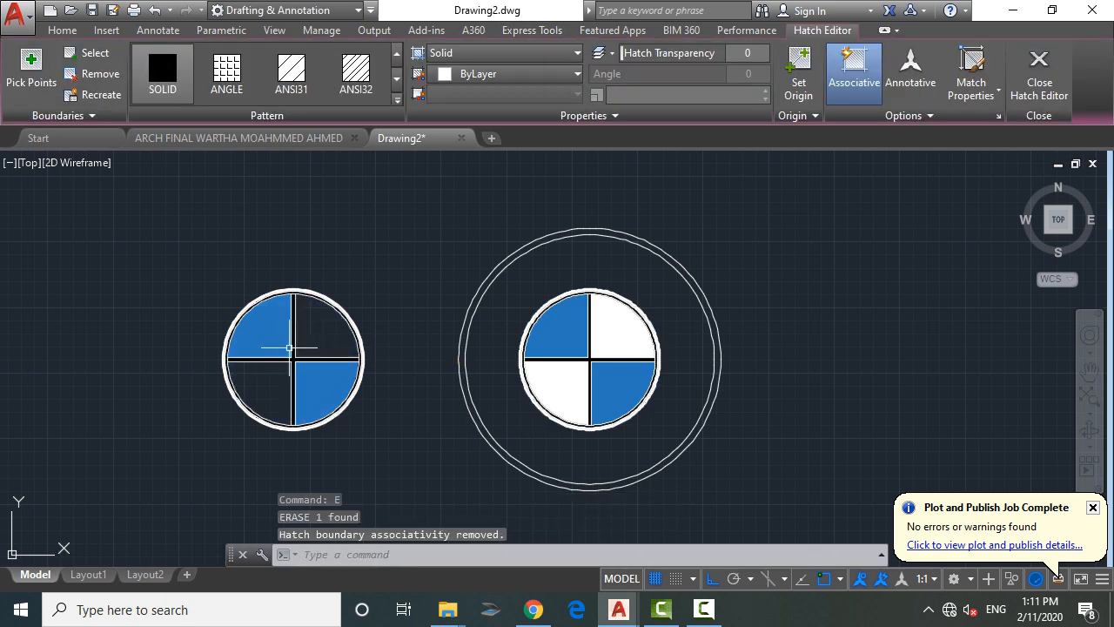
click(307, 339)
click(279, 367)
text(e)
key(Return)
Step: Erase the black and white ring hatches and the inner circles of the copy, keeping only its outermost circle
scroll(308, 353, up, 8)
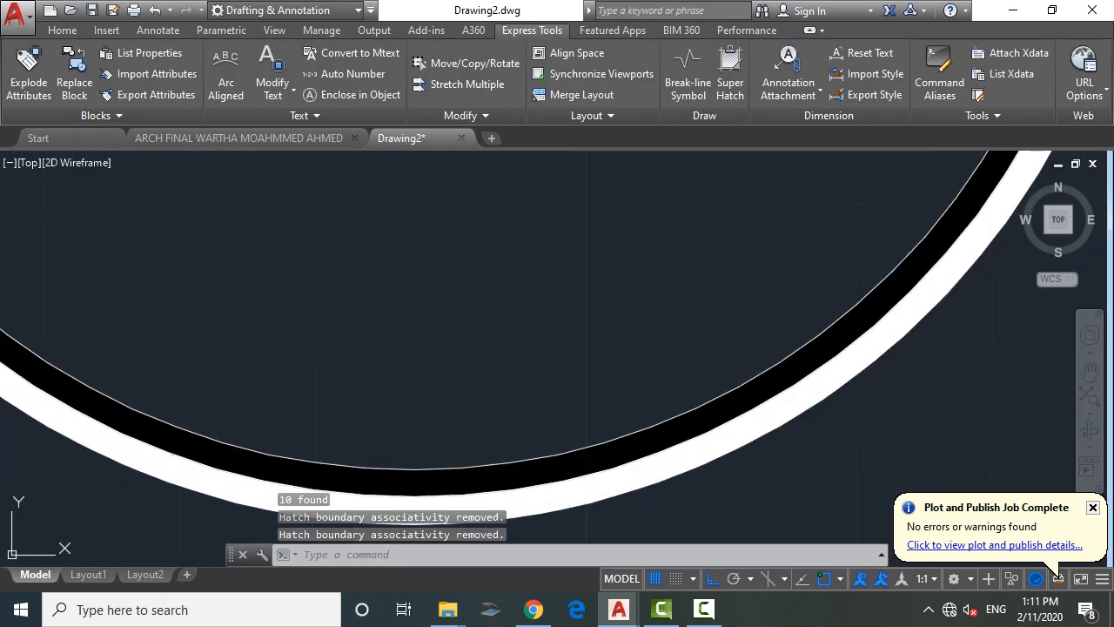
click(279, 437)
click(256, 467)
text(e)
key(Return)
scroll(256, 459, up, 3)
click(254, 454)
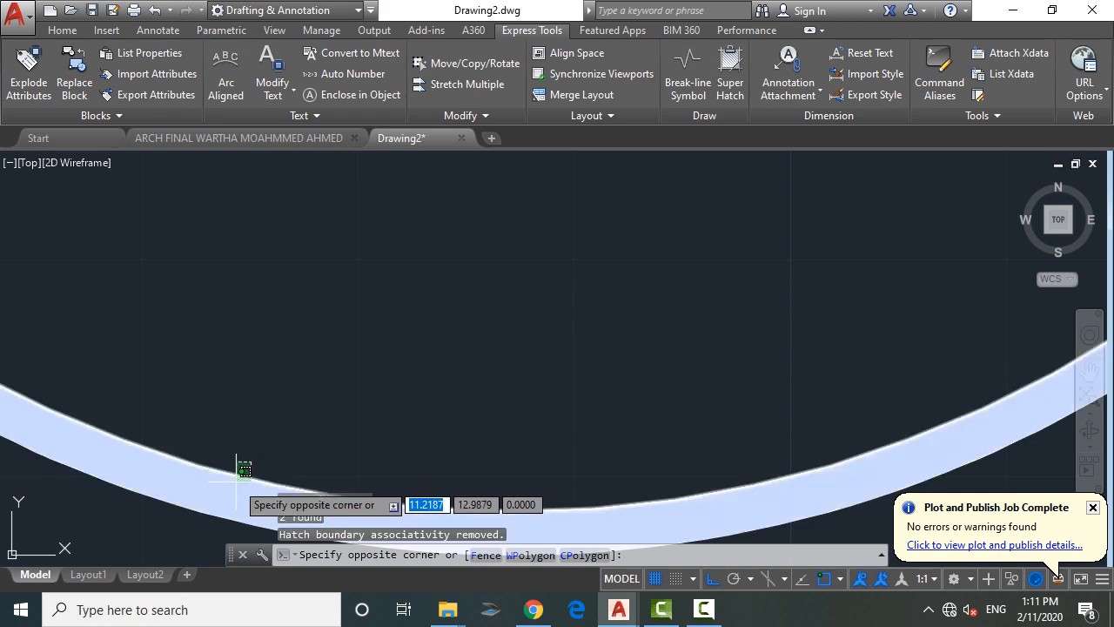
click(236, 478)
key(space)
scroll(383, 461, down, 11)
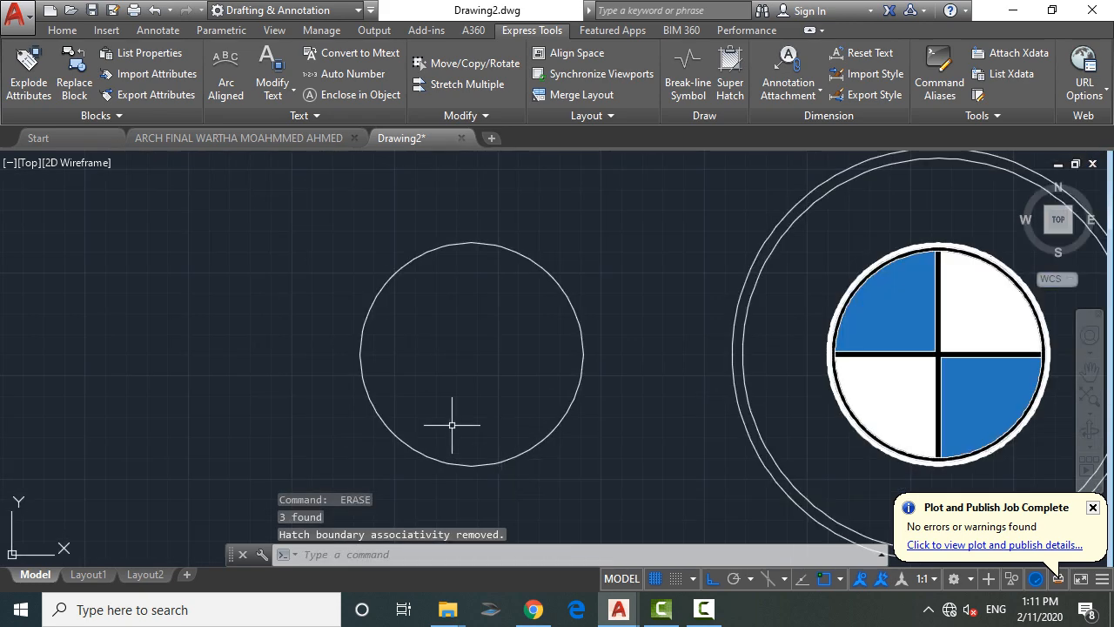
text(pl)
key(Return)
key(Escape)
Step: Draw a three-point arc over the copied circle's upper half, from its left quadrant through its top to its right quadrant
text(a)
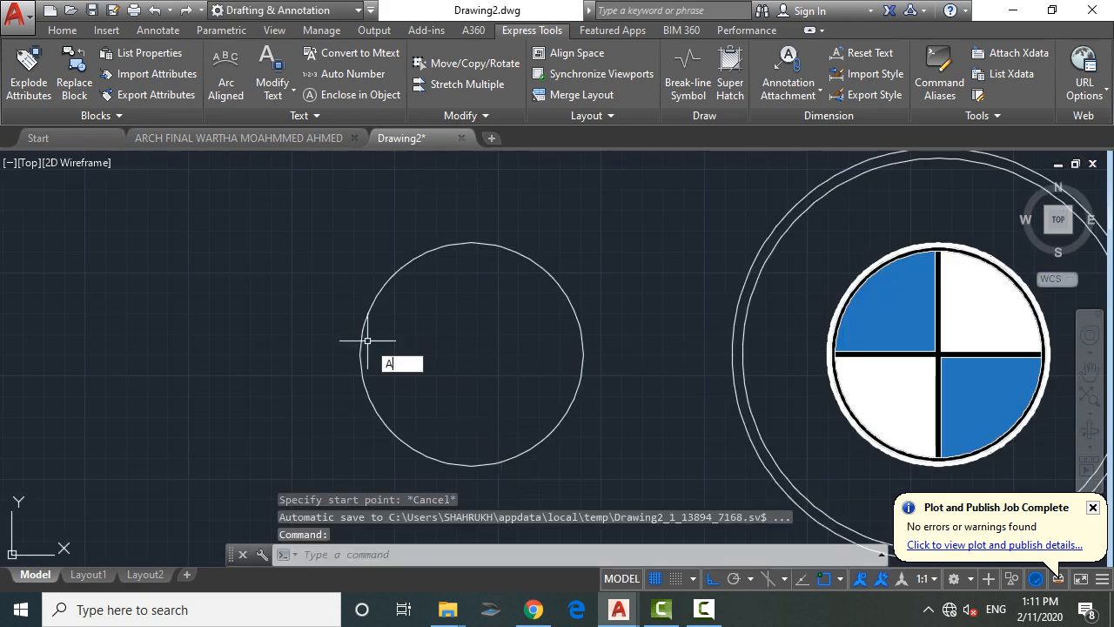
key(Return)
click(361, 353)
click(471, 243)
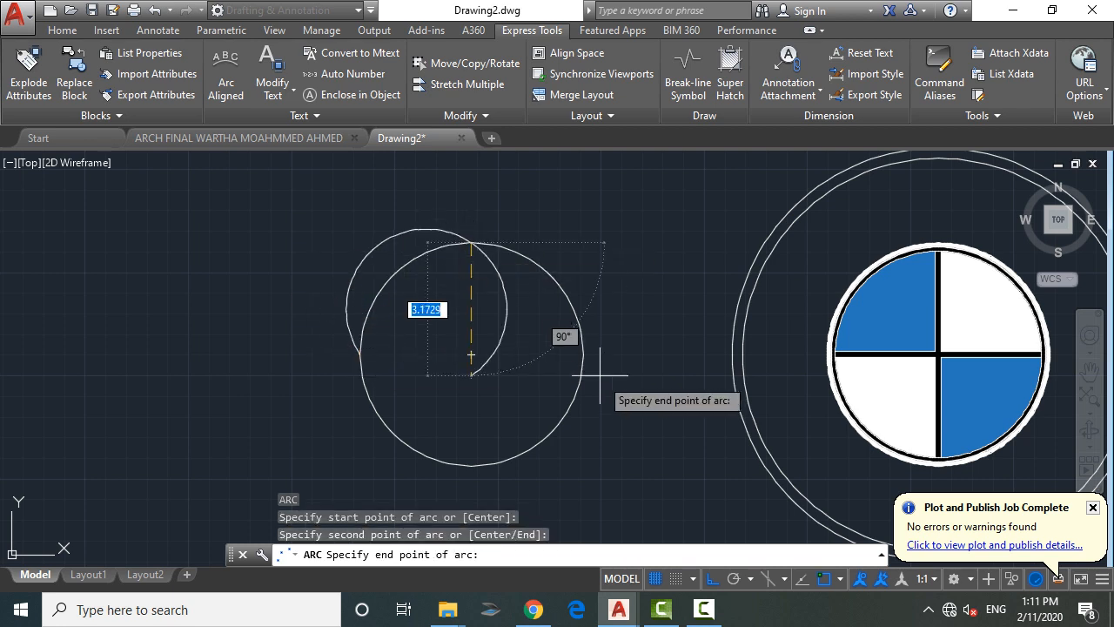
click(581, 351)
Step: Erase the copied full circle beneath the new arc
click(522, 446)
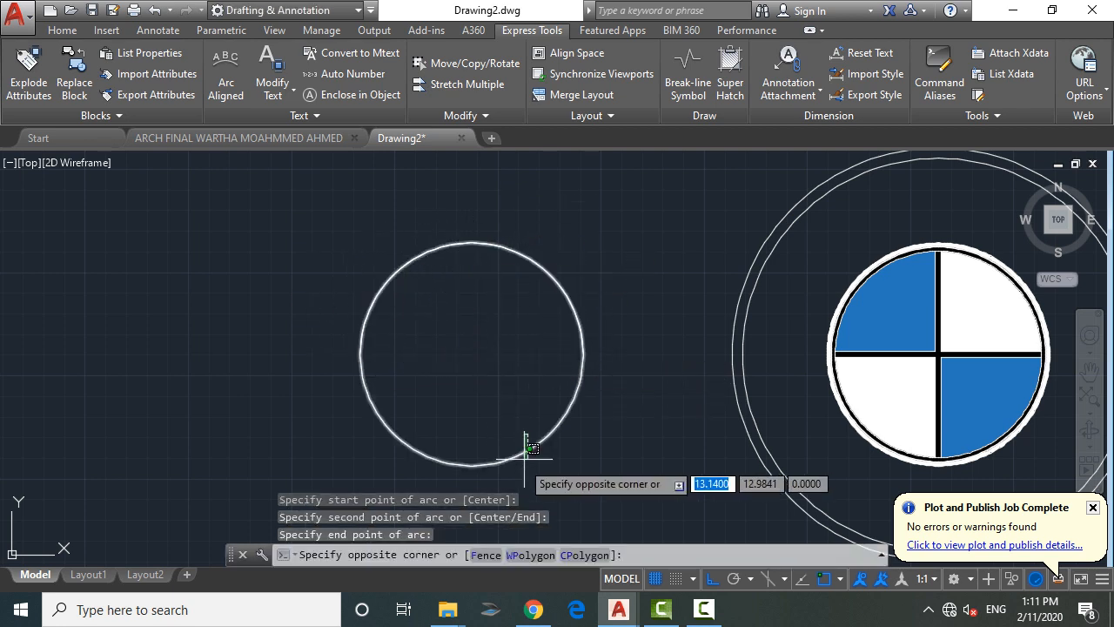
click(514, 461)
text(e)
key(Return)
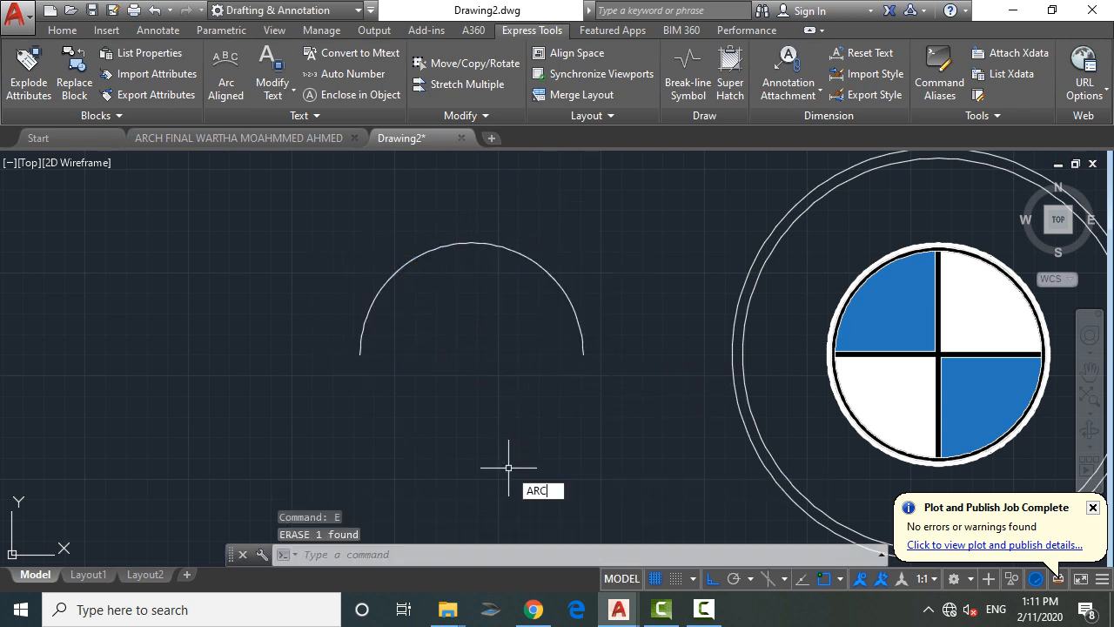
Step: Create the arc-aligned text "BMW" along the arc, with text height 1.5 and offset from arc 0.325
click(589, 522)
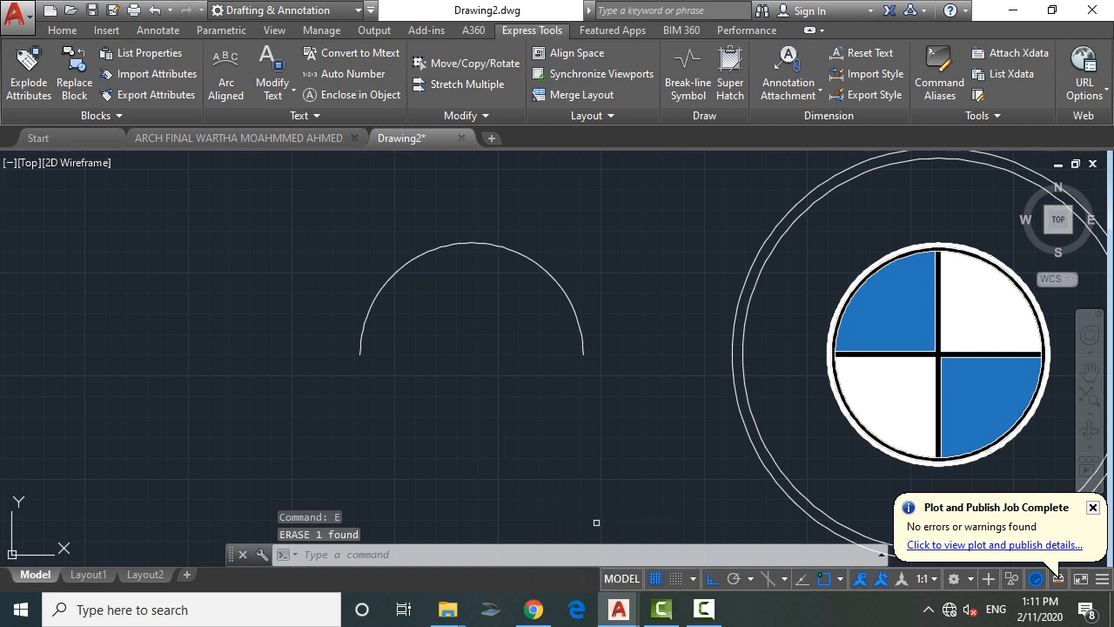
click(581, 342)
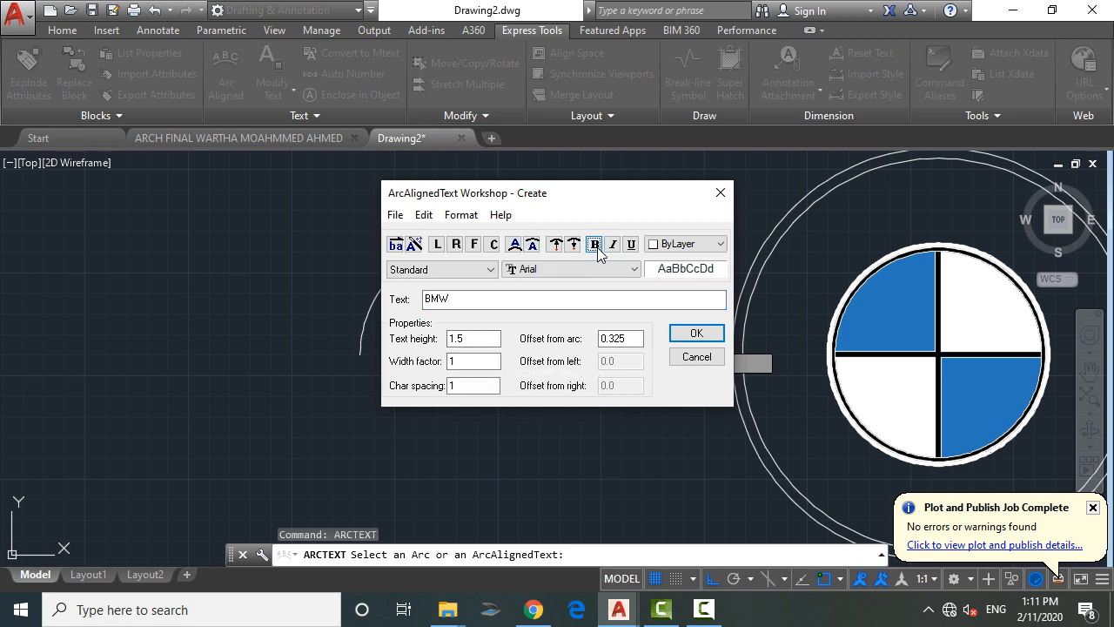
click(696, 335)
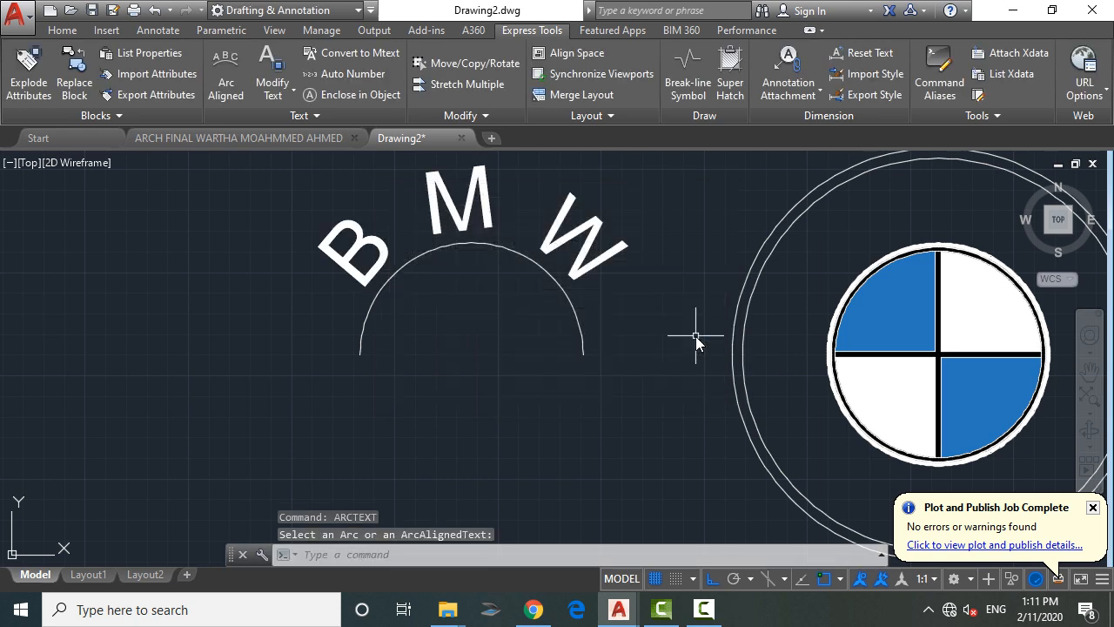
Step: Erase the guide arc beneath the BMW lettering
scroll(540, 400, down, 4)
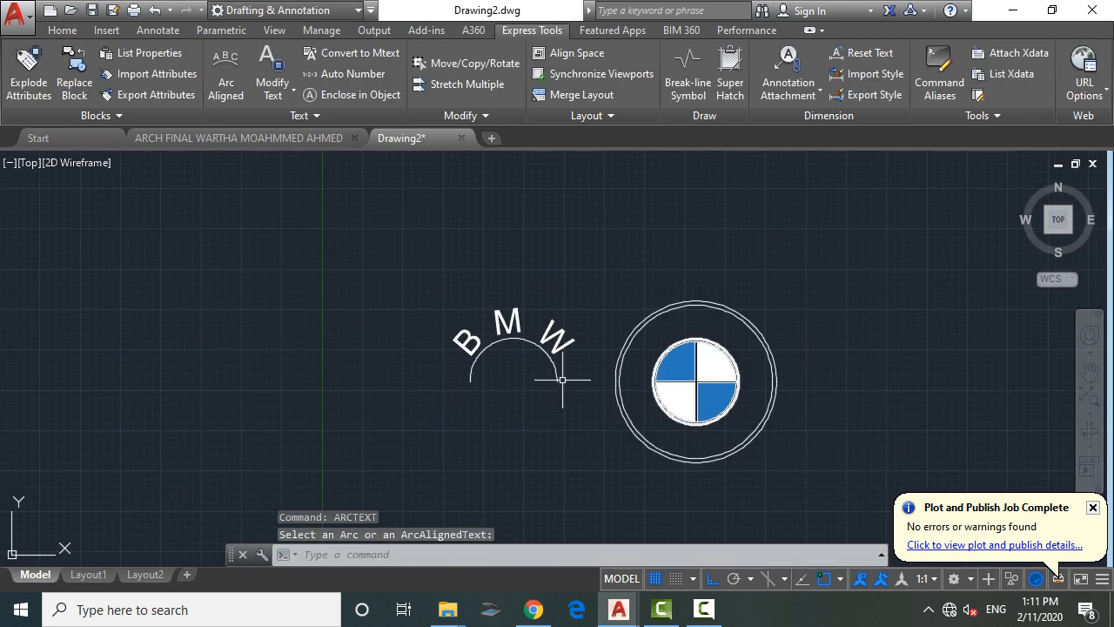
key(Escape)
click(556, 376)
text(e)
key(Return)
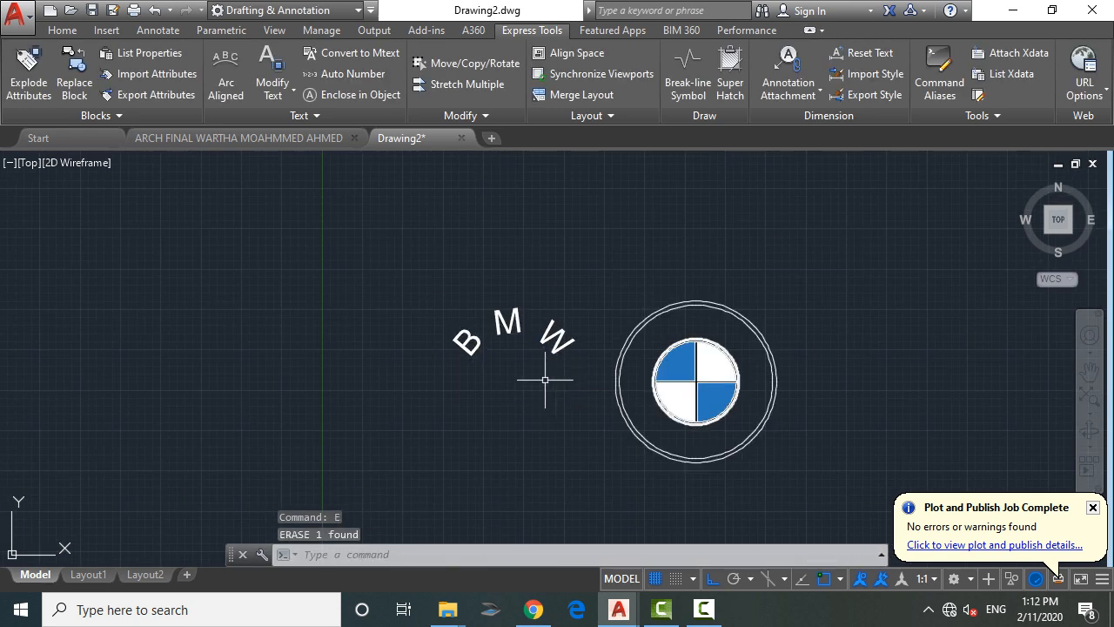
Step: Fill the wide ring around the central disc with a solid hatch and colour it black
middle_drag(542, 373, 451, 385)
text(h)
key(Return)
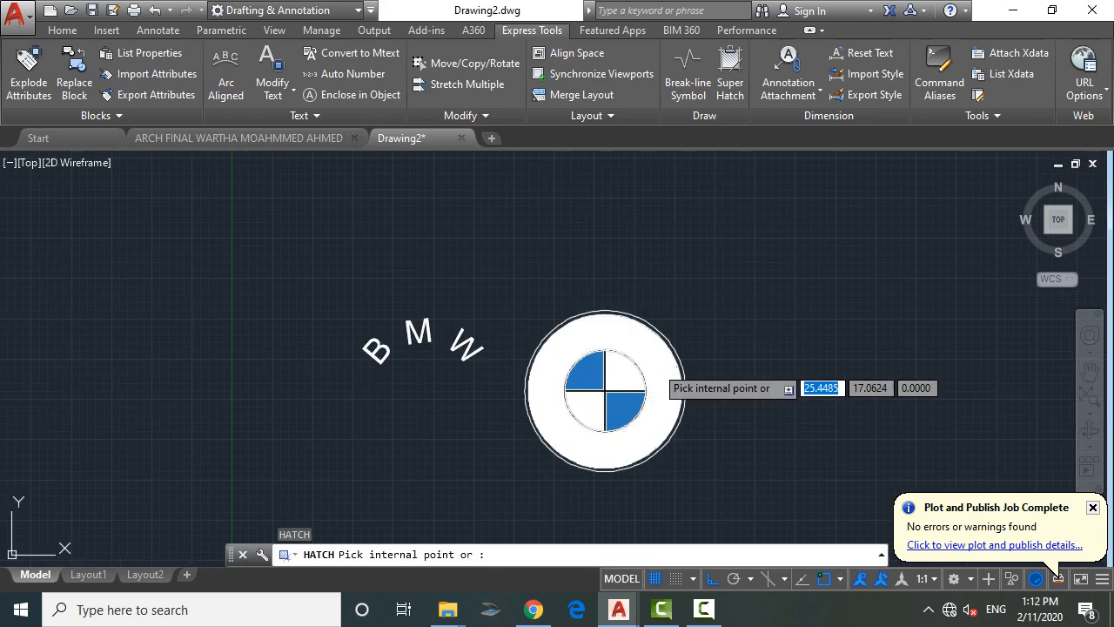
click(672, 367)
key(Return)
click(658, 442)
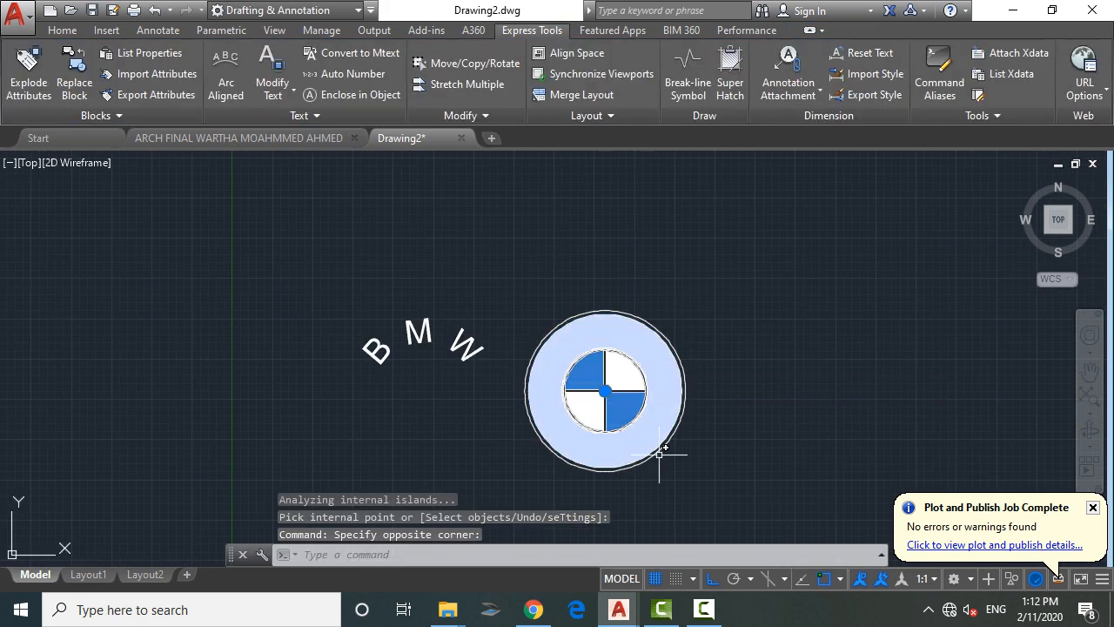
click(450, 76)
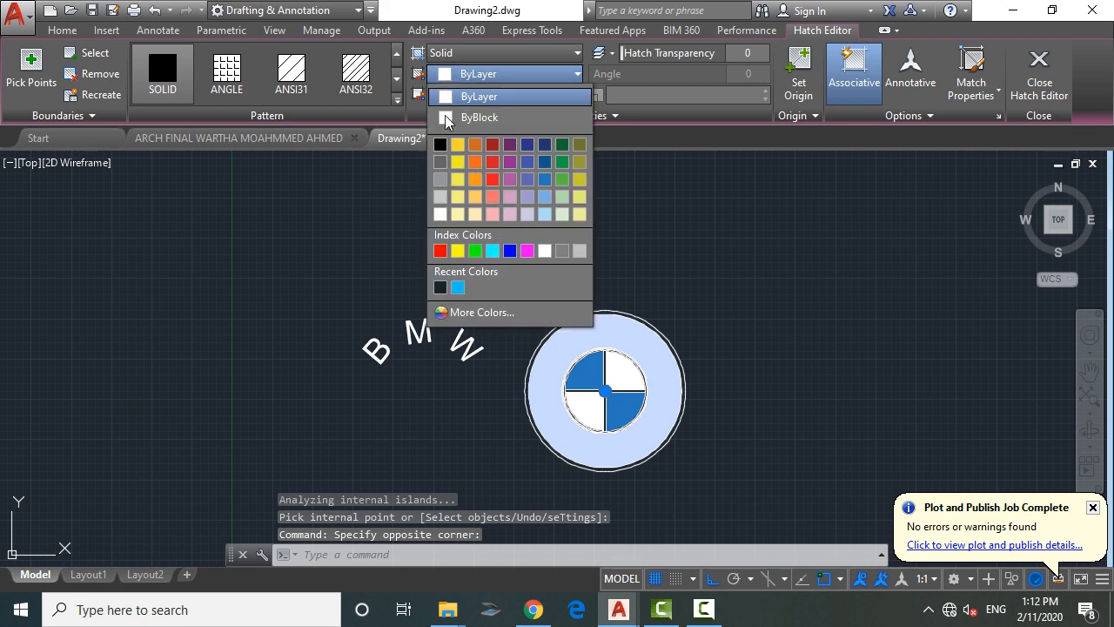
click(440, 142)
key(Escape)
Step: Fill the narrow ring between the two outermost circles with a solid hatch
scroll(667, 417, up, 5)
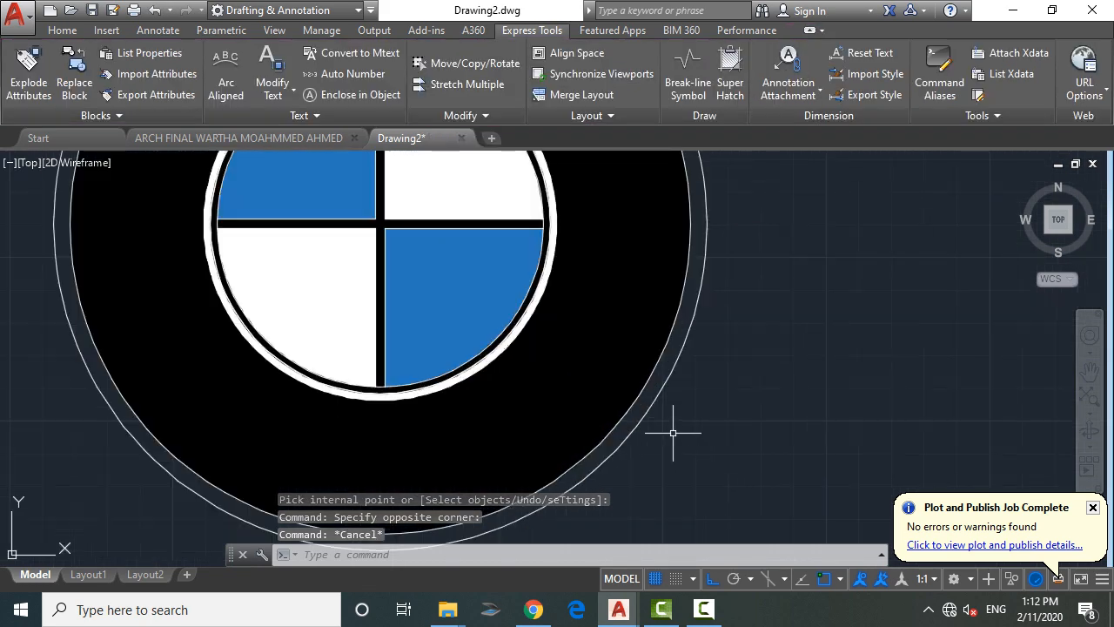
key(Return)
click(659, 386)
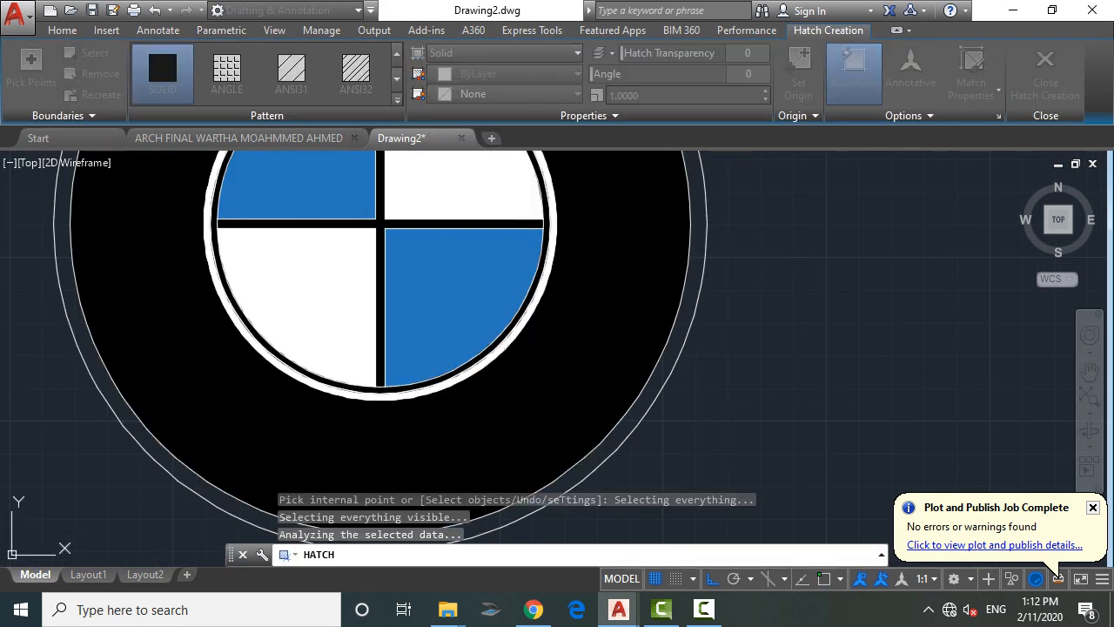
key(Return)
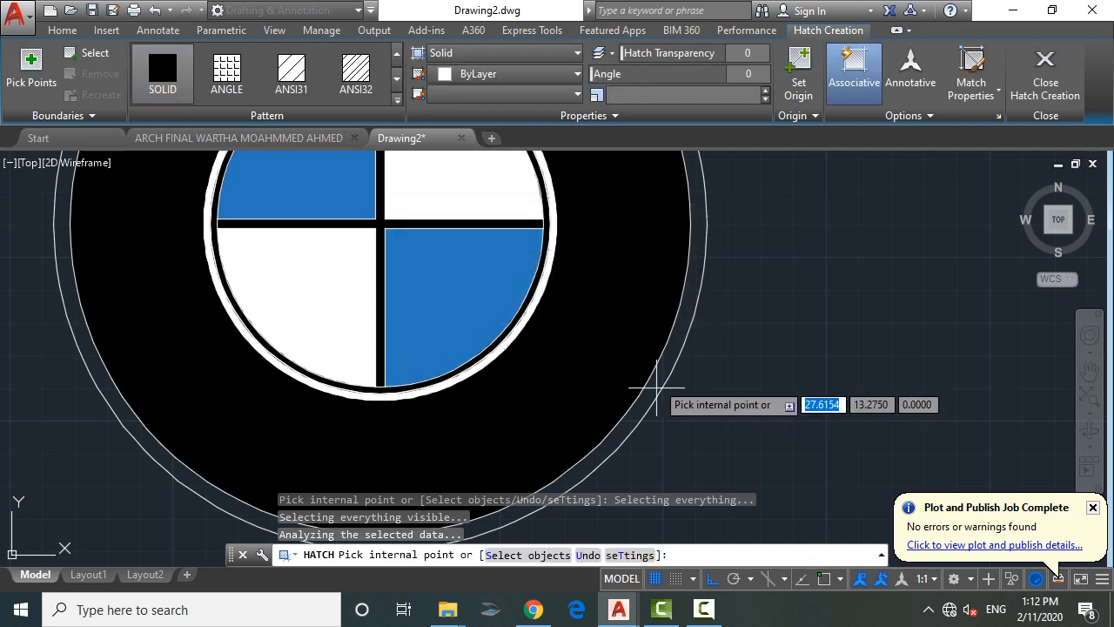
click(666, 372)
scroll(626, 439, down, 3)
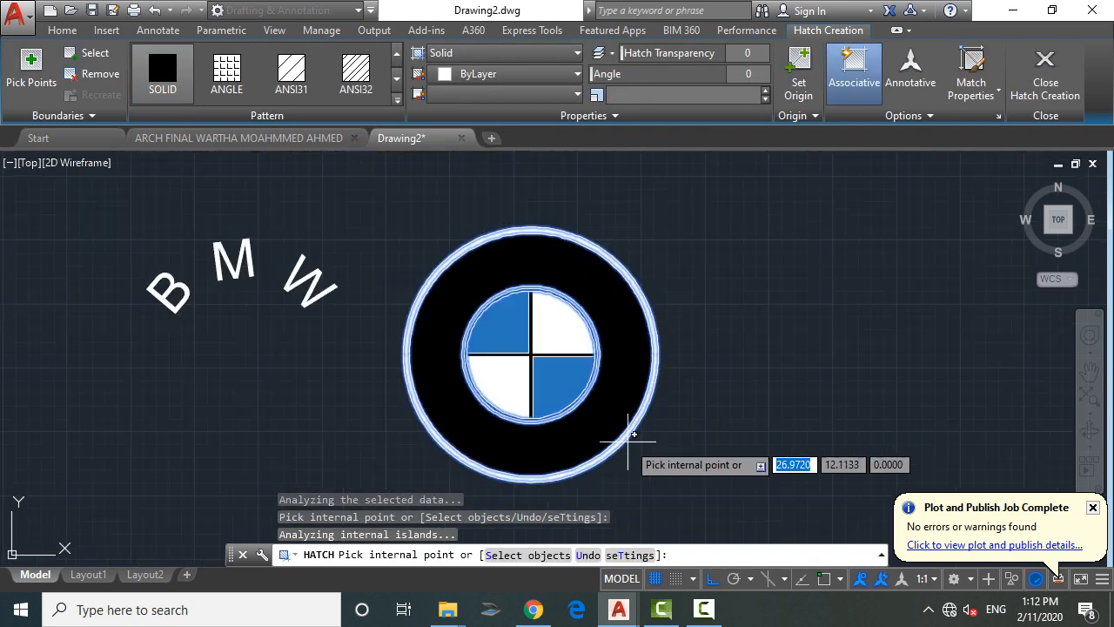
key(Return)
Step: Set the colour of the narrow outer ring's hatch to dark grey 99,100,102
scroll(644, 412, up, 3)
click(642, 401)
scroll(635, 411, down, 3)
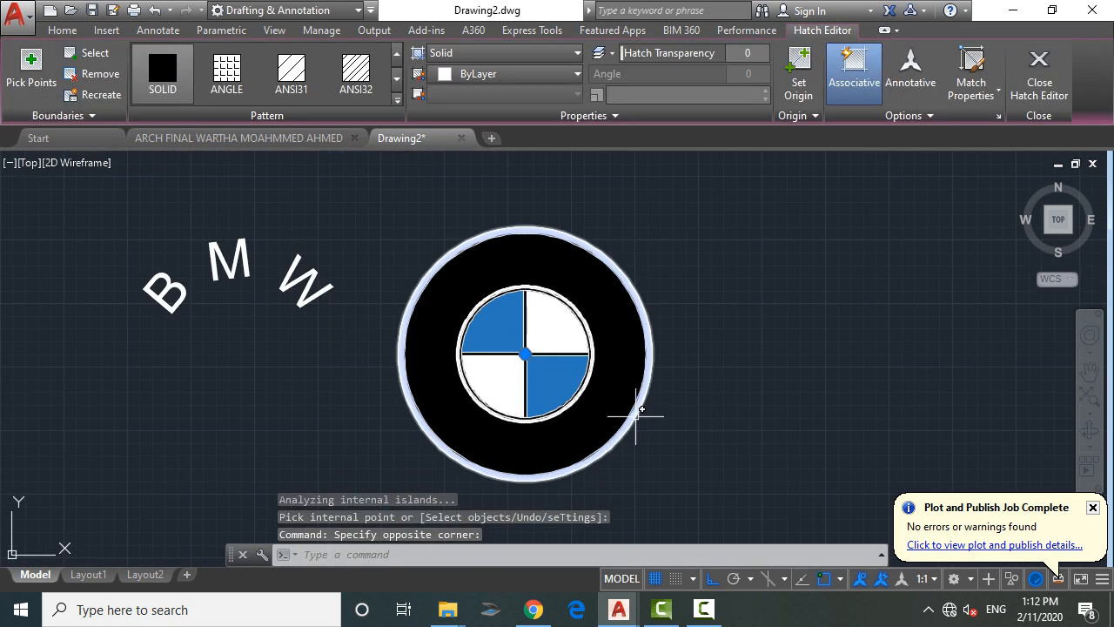
click(459, 59)
click(460, 63)
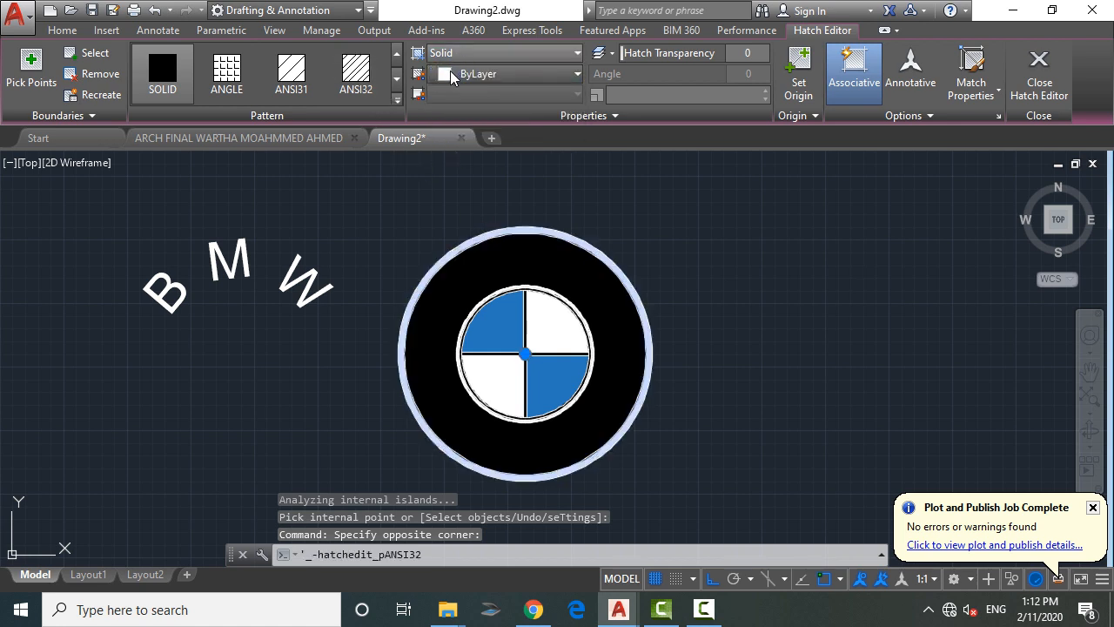
click(449, 74)
click(441, 163)
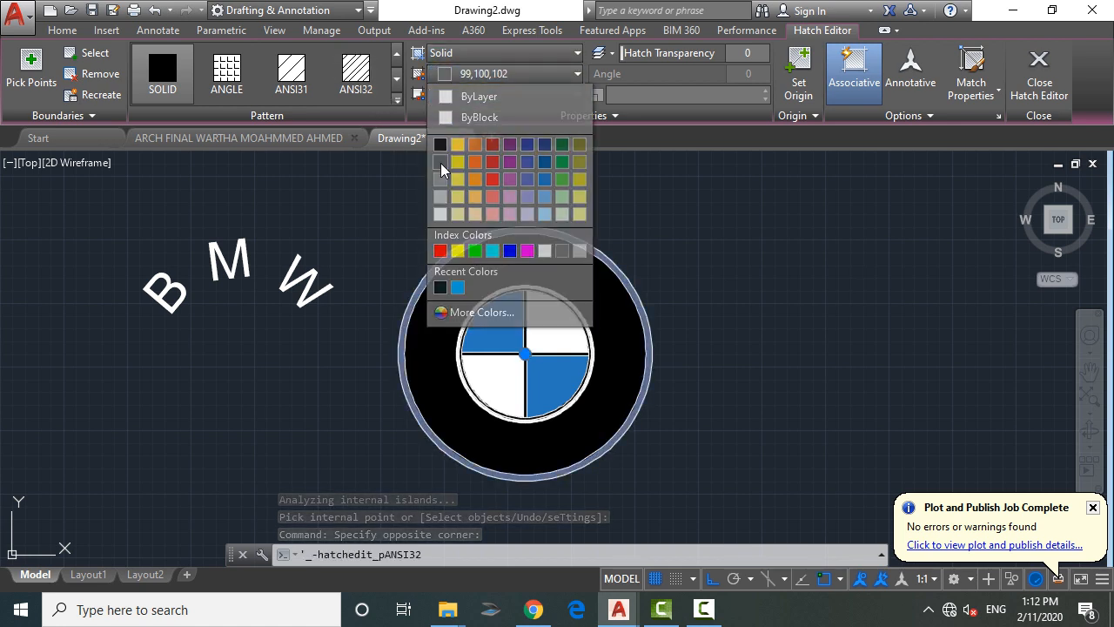
key(Escape)
scroll(686, 409, down, 2)
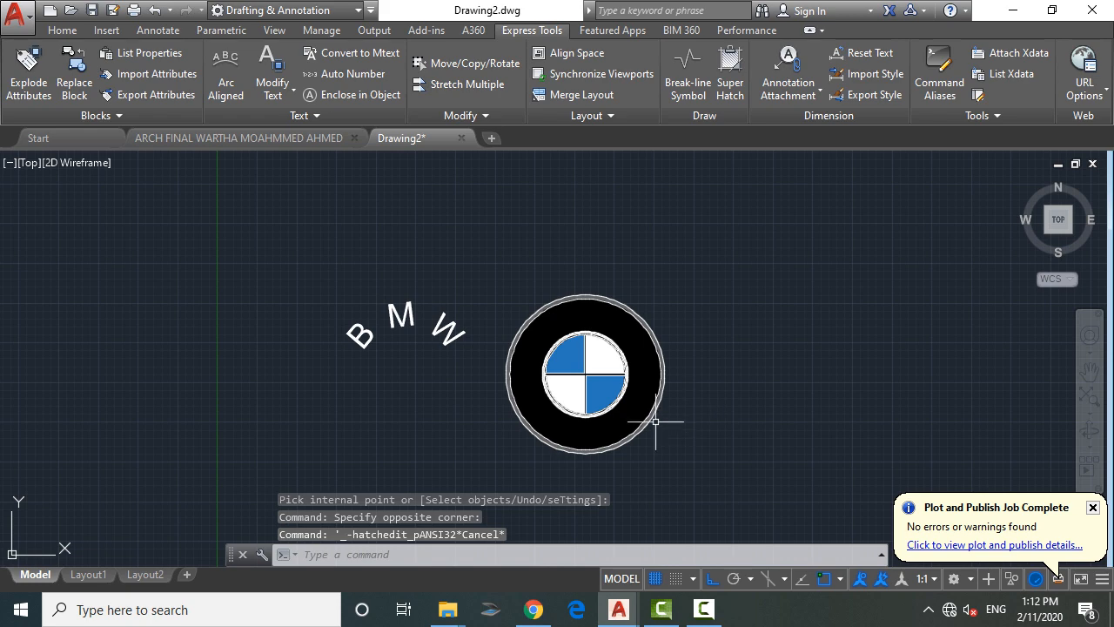
Step: Recolour the narrow outer ring's hatch light grey
scroll(656, 422, up, 4)
click(659, 393)
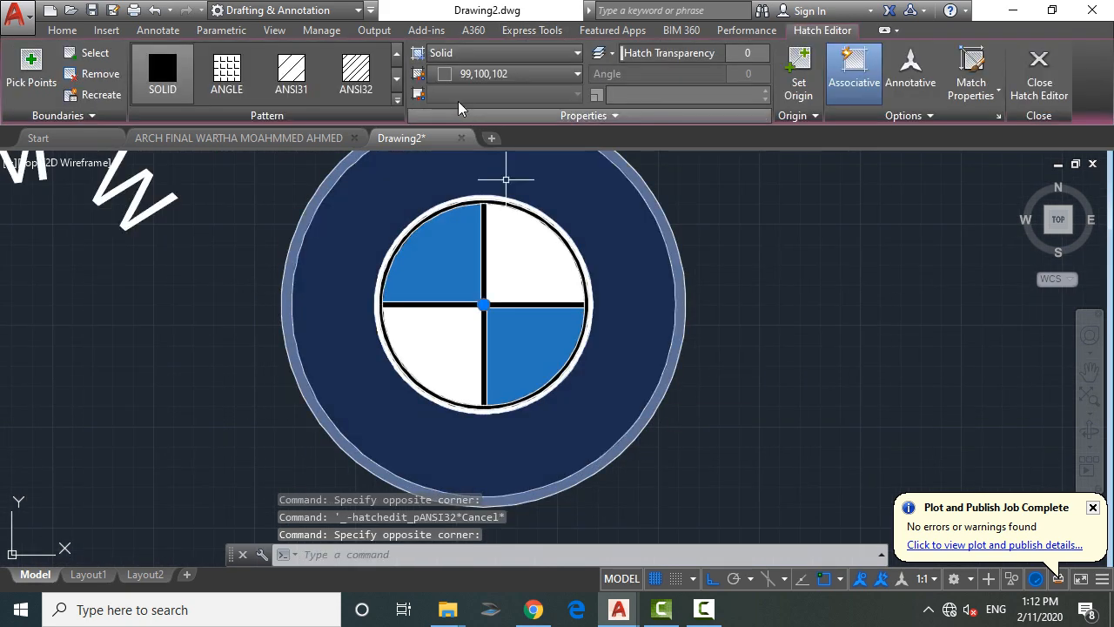
click(446, 75)
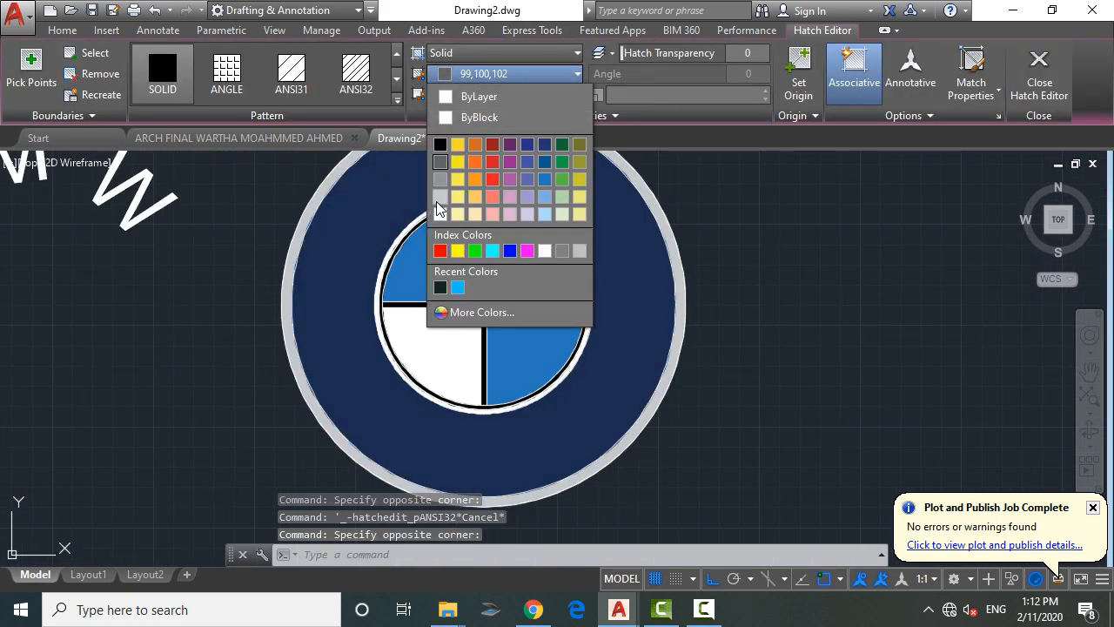
click(440, 143)
key(Escape)
key(Escape)
scroll(732, 411, down, 2)
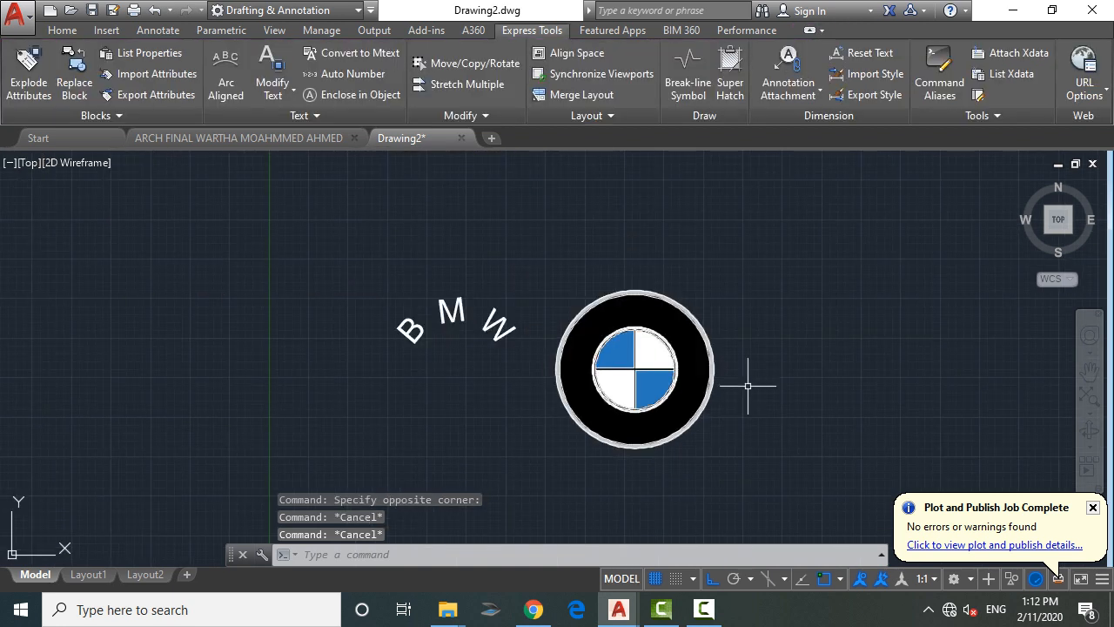
scroll(746, 380, up, 3)
scroll(607, 385, down, 1)
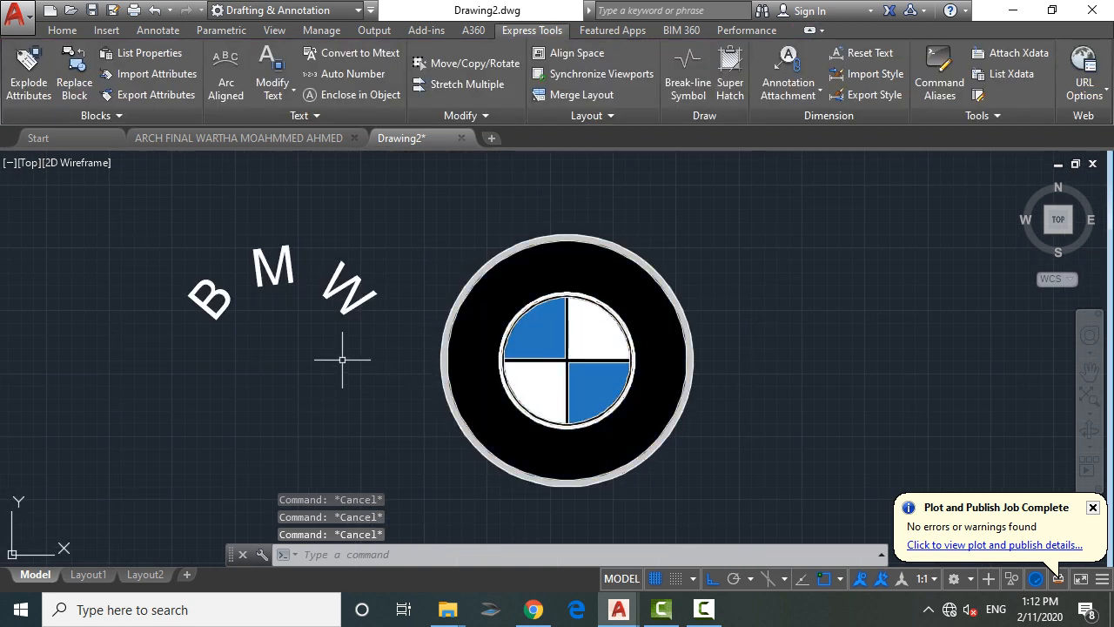
click(368, 231)
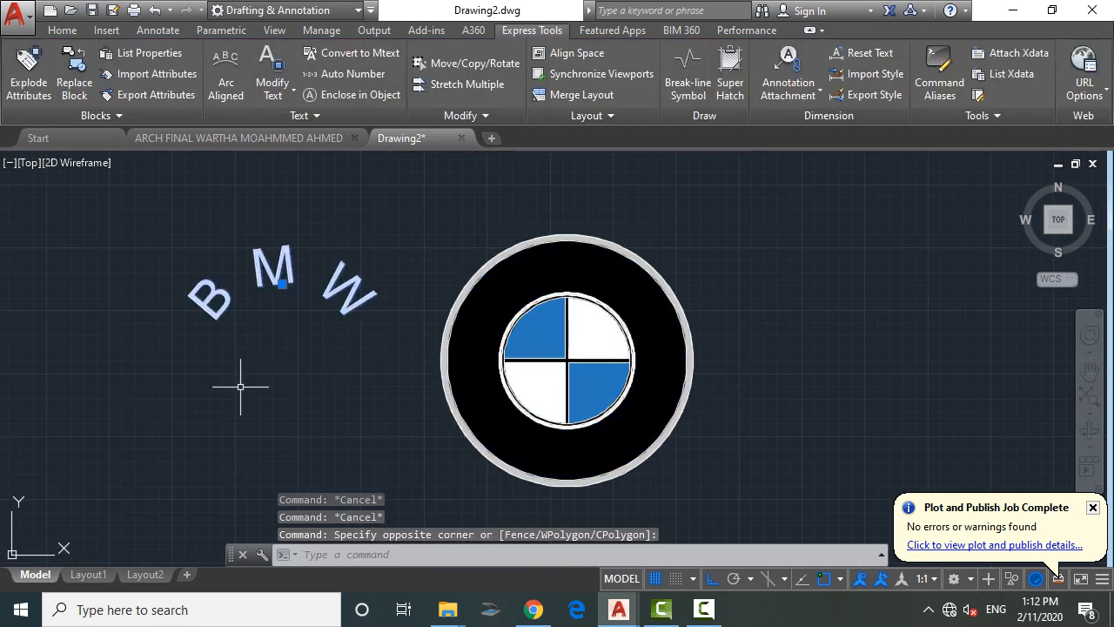
click(363, 448)
text(M)
key(Return)
click(281, 428)
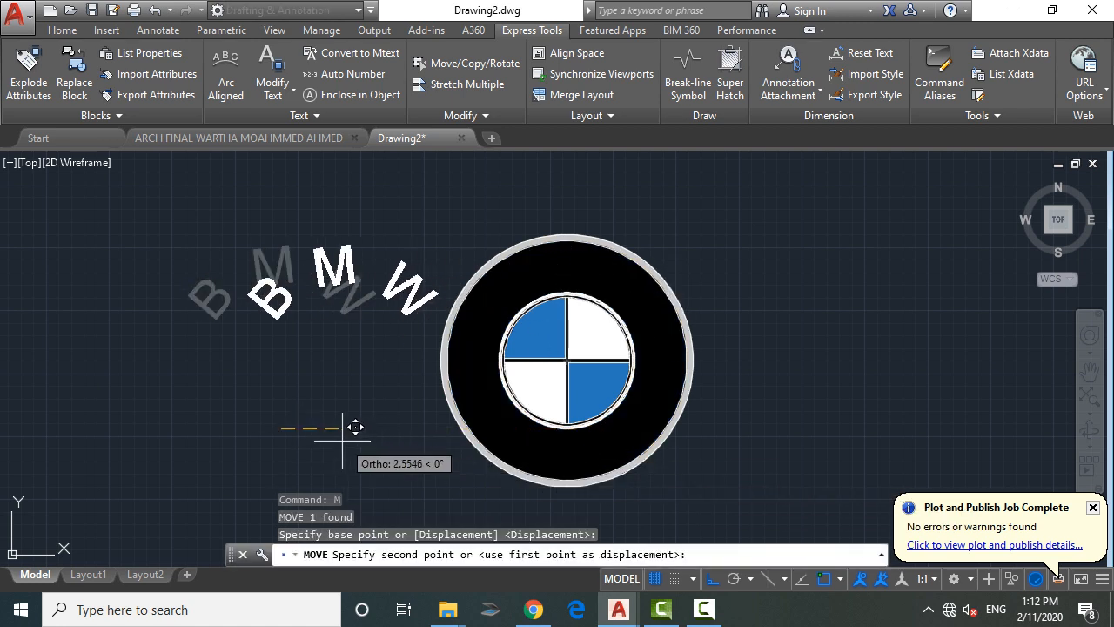
key(Escape)
click(358, 262)
text(SC)
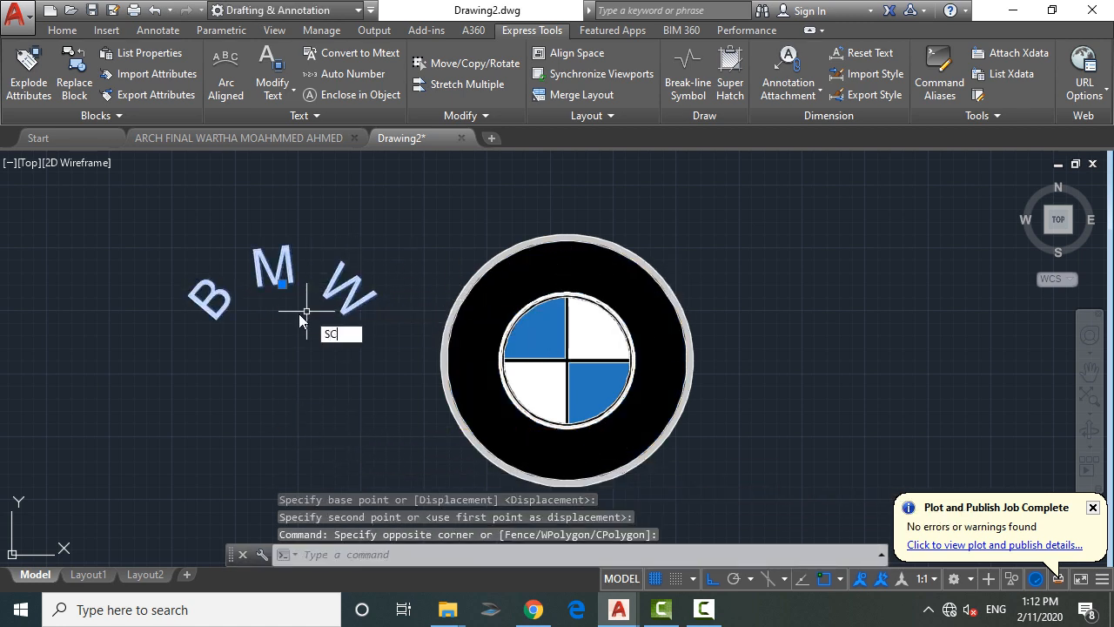
key(Escape)
Step: Rotate the BMW text by -6 degrees about its grip point
click(300, 252)
click(264, 288)
click(280, 286)
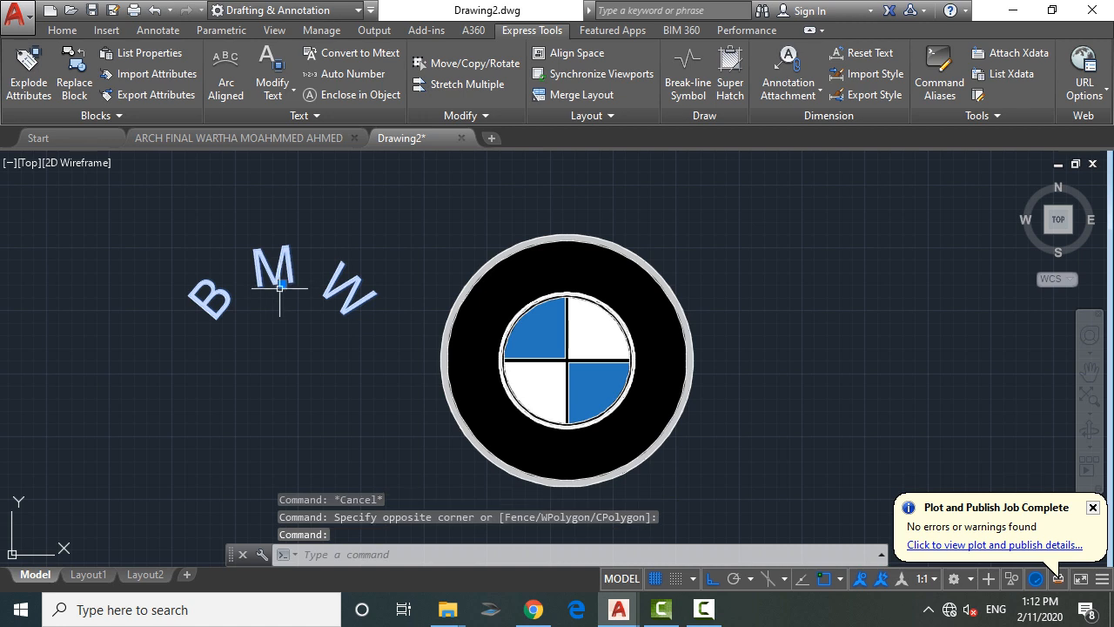
click(281, 285)
key(space)
key(space)
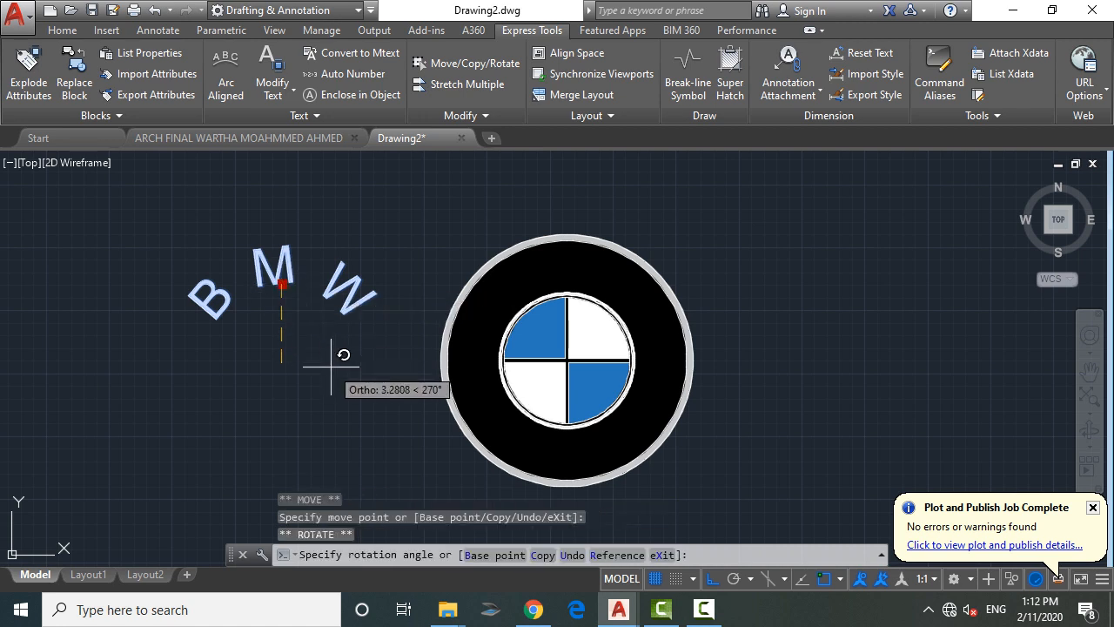
text(-6)
key(Return)
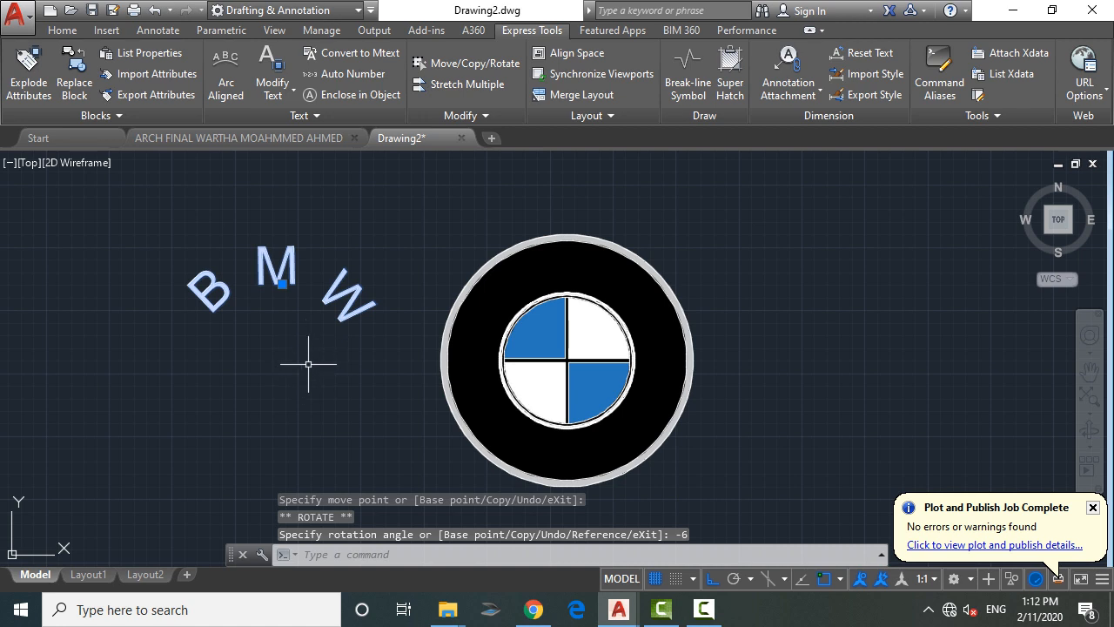
Step: Move the BMW text about 11.7 units horizontally onto the upper part of the emblem's black ring
text(m)
key(Return)
click(17, 410)
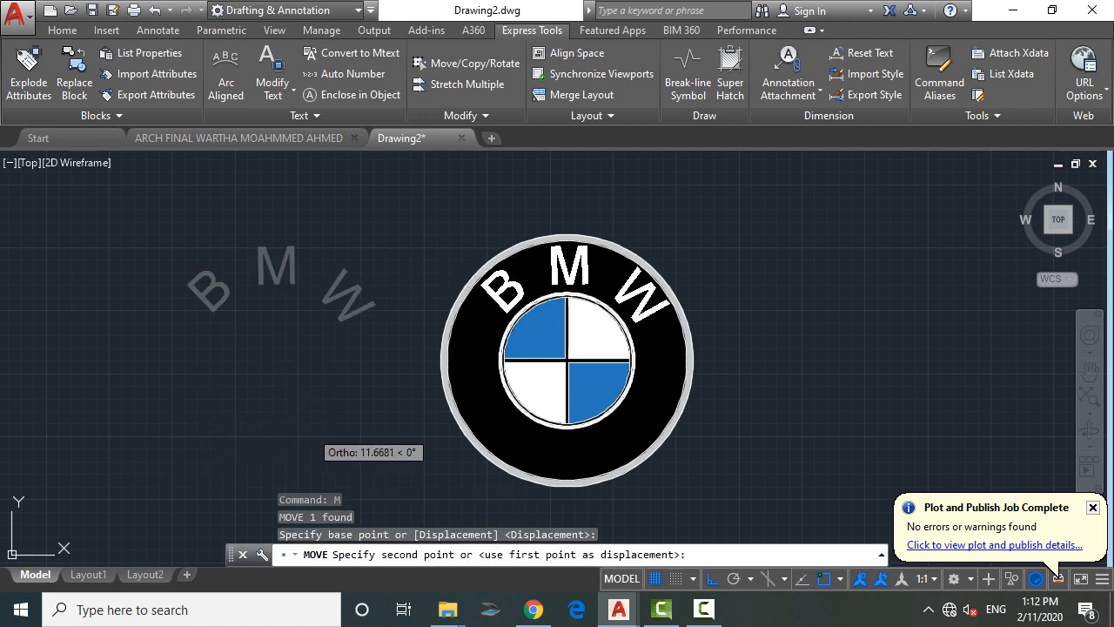
click(312, 428)
scroll(539, 301, up, 5)
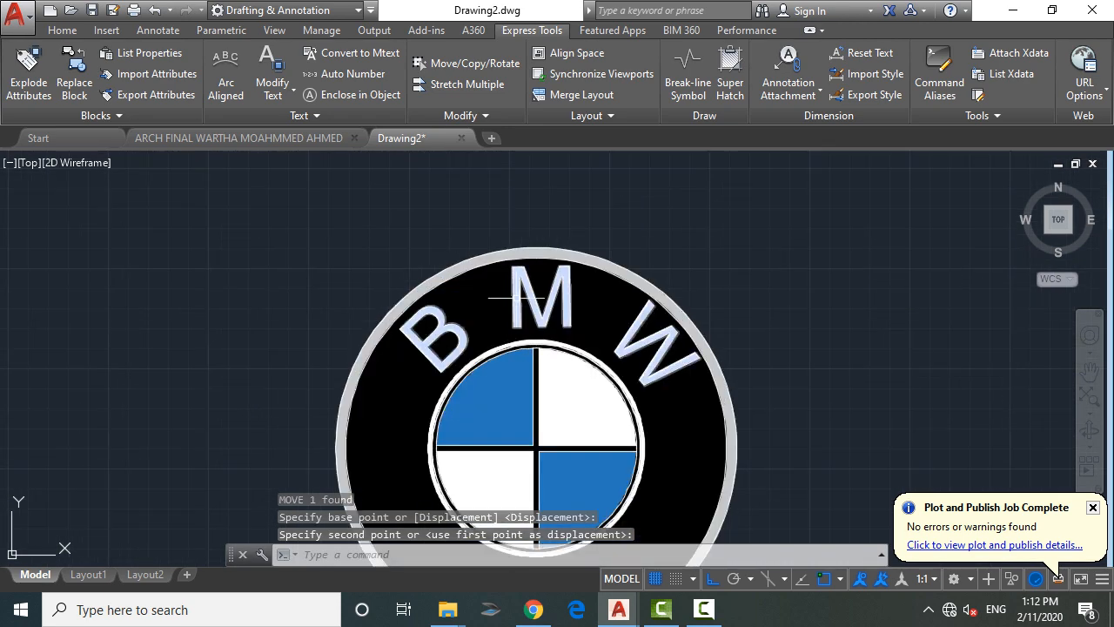
scroll(540, 301, down, 2)
scroll(534, 287, down, 1)
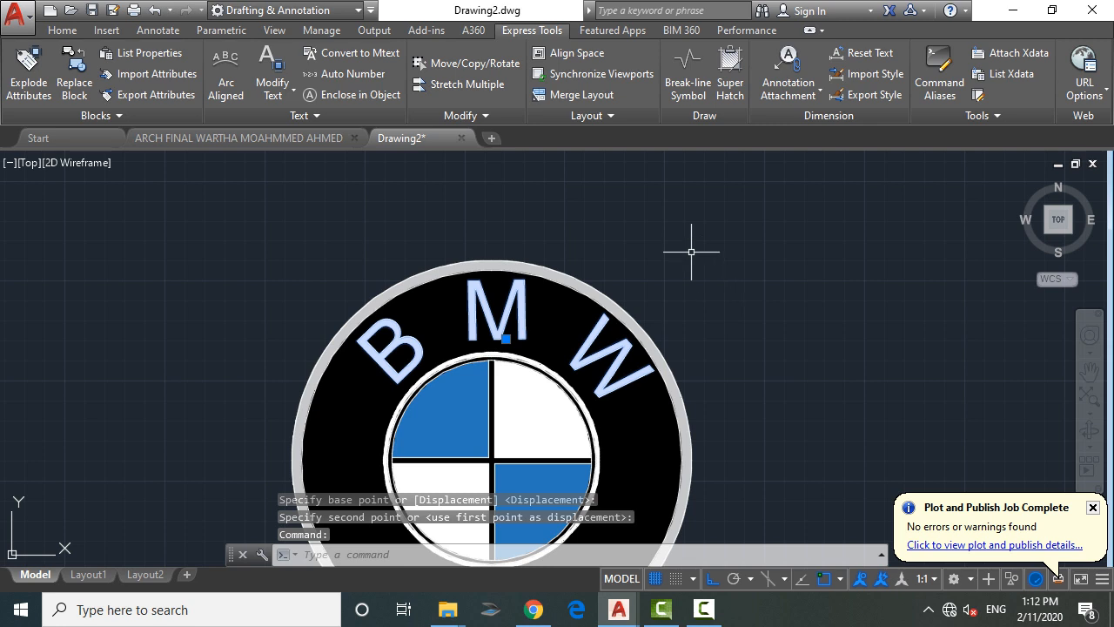
key(Escape)
scroll(691, 252, down, 2)
key(Escape)
scroll(559, 288, down, 2)
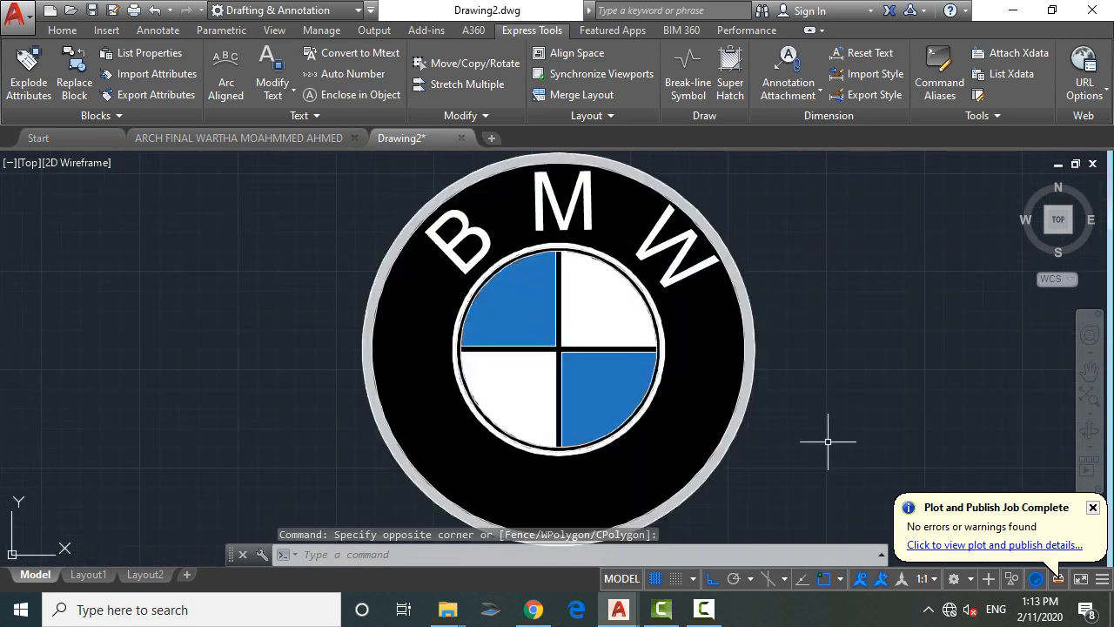